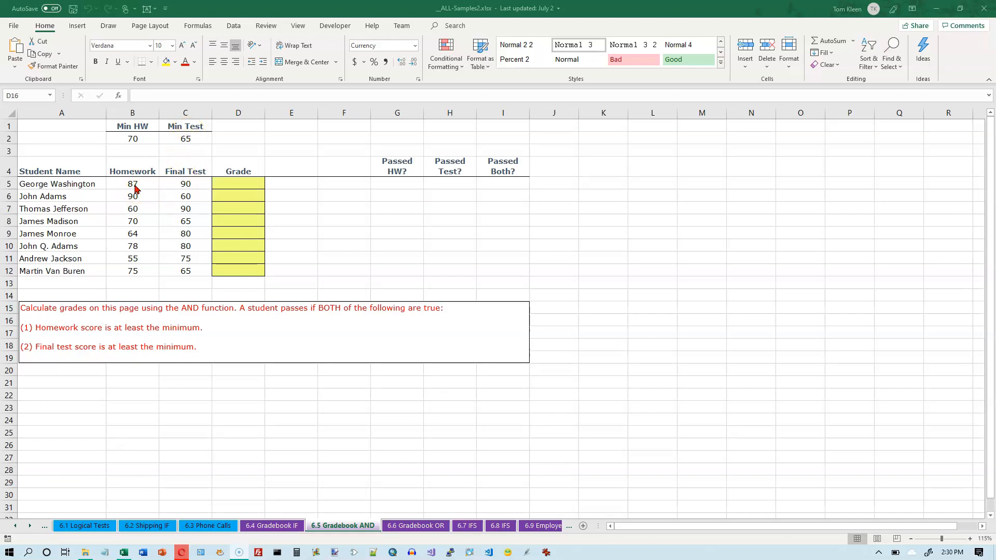
Examine the first student's homework and test scores, the minimums in B2 and C2, and the empty grade and pass-check cells in row 5
{"action": "left_click", "coordinate": [134, 186]}
{"action": "left_click", "coordinate": [183, 189]}
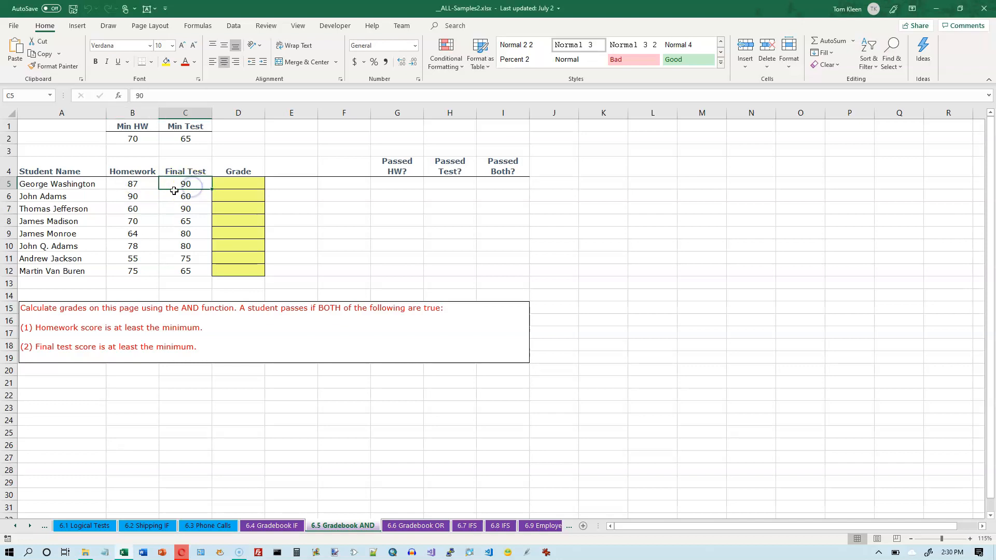
{"action": "left_click", "coordinate": [129, 184]}
{"action": "left_click", "coordinate": [144, 136], "text": "ctrl"}
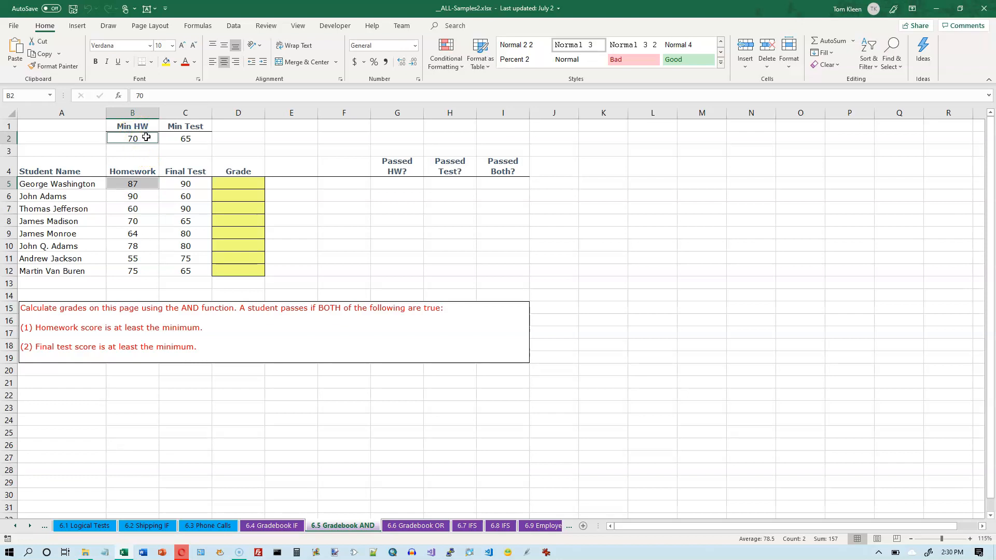
{"action": "left_click", "coordinate": [187, 184], "text": "ctrl"}
{"action": "left_click", "coordinate": [187, 138], "text": "ctrl"}
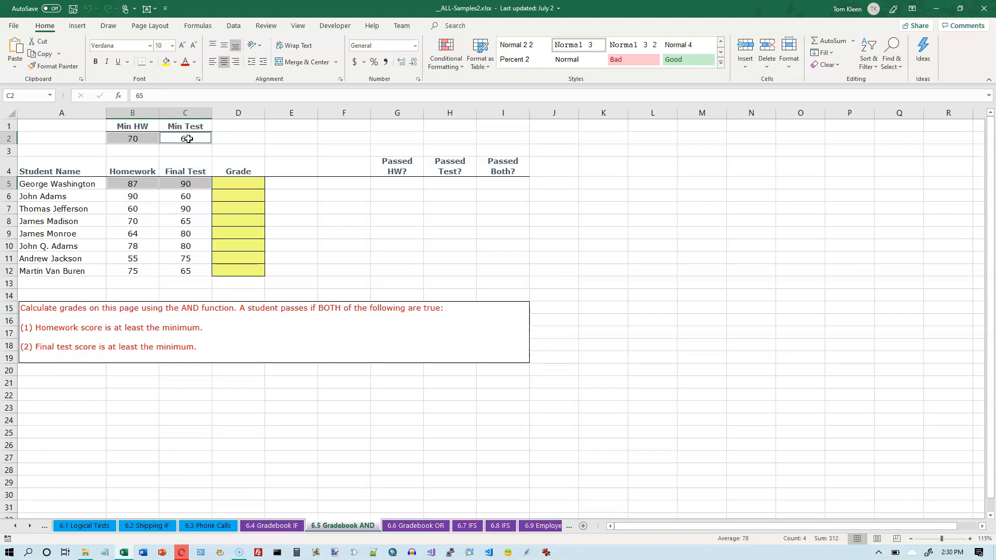
{"action": "left_click", "coordinate": [238, 184]}
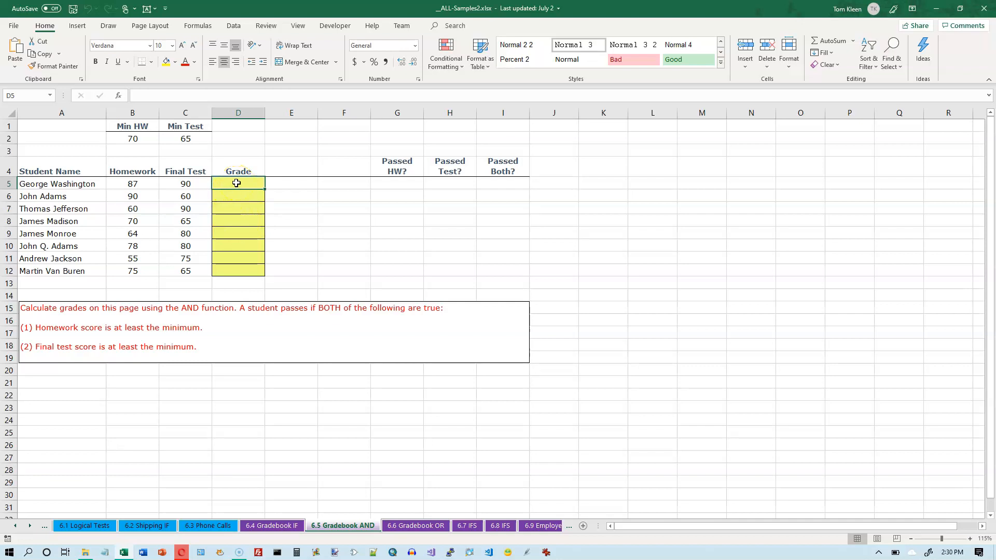
{"action": "left_click", "coordinate": [405, 184]}
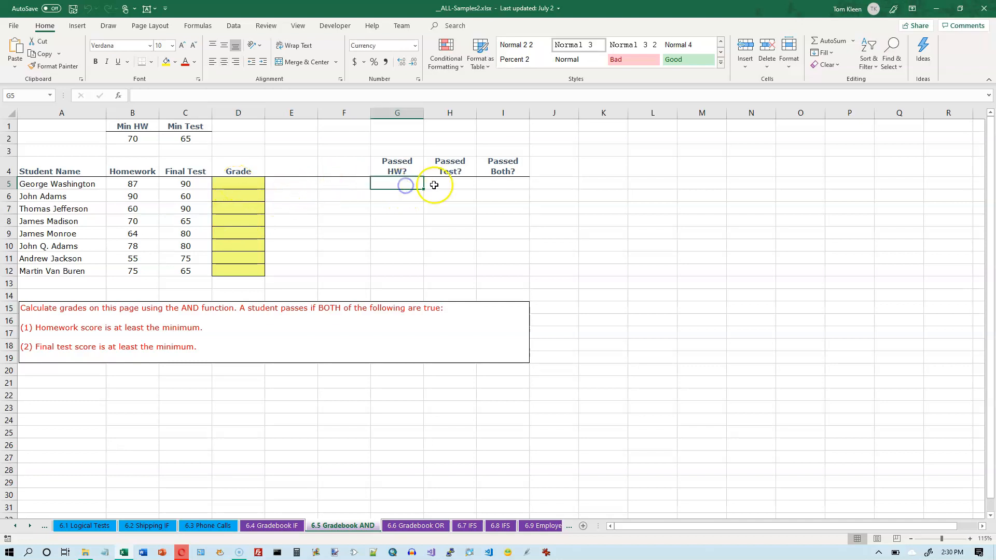
{"action": "left_click", "coordinate": [450, 184]}
{"action": "left_click", "coordinate": [398, 183]}
{"action": "left_click", "coordinate": [447, 181]}
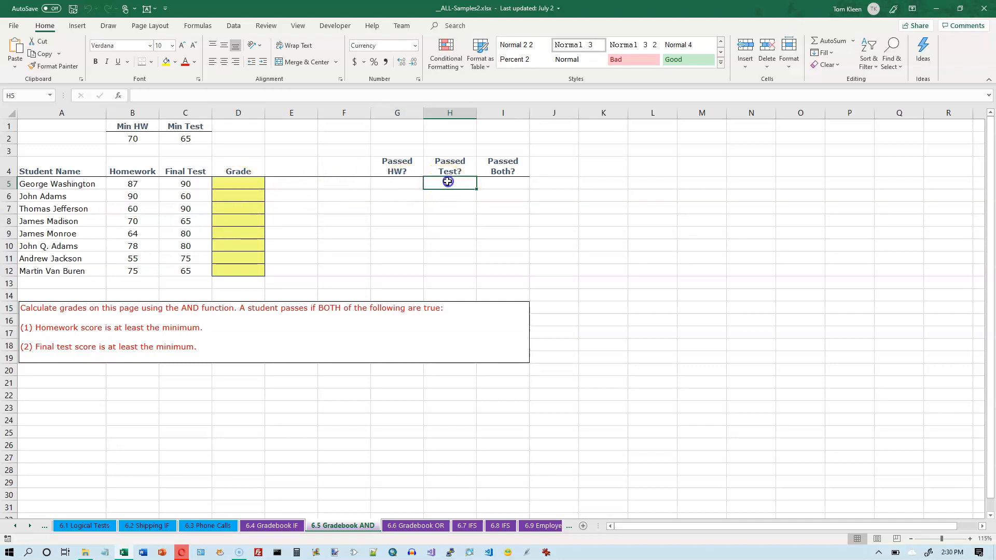
{"action": "left_click", "coordinate": [494, 182]}
{"action": "left_click", "coordinate": [402, 182]}
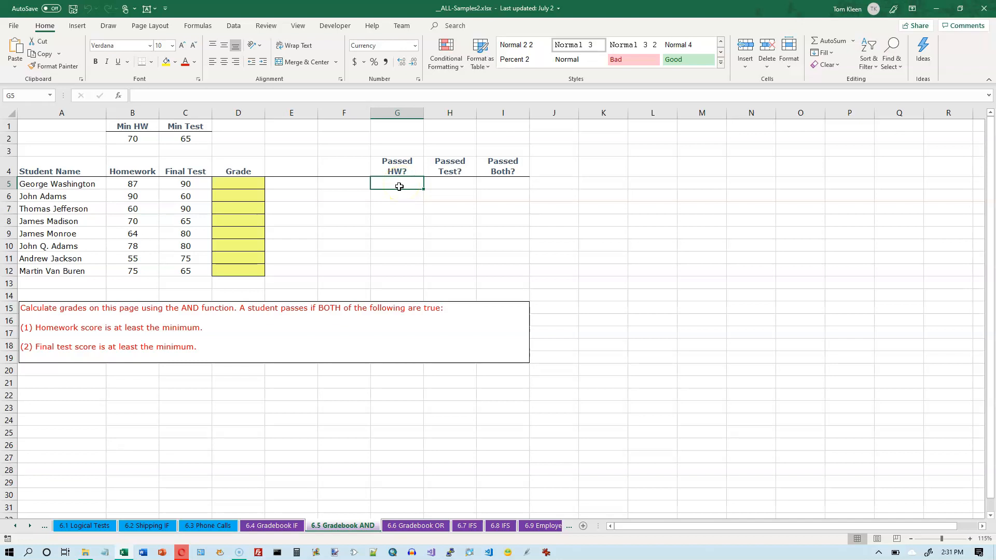
Enter =B5>=$B$2 in G5 to test whether the first student's homework score meets the minimum
{"action": "left_click", "coordinate": [400, 183]}
{"action": "left_click", "coordinate": [128, 182]}
{"action": "left_click", "coordinate": [129, 138]}
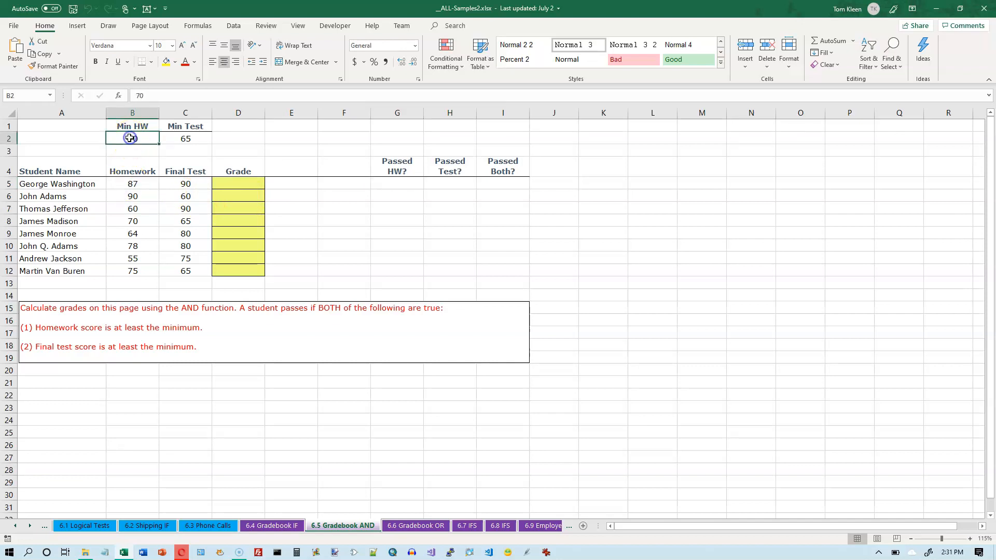
{"action": "left_click", "coordinate": [133, 185]}
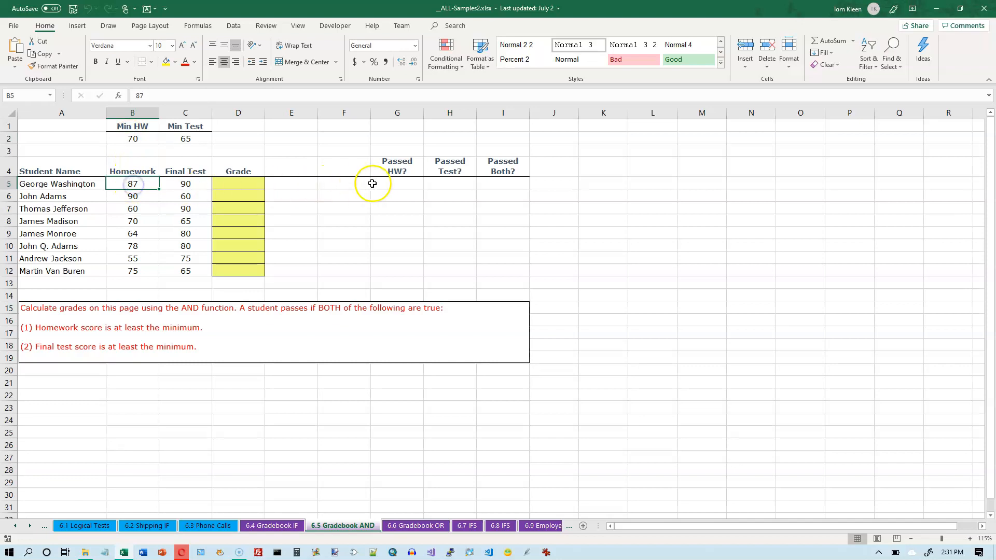
{"action": "left_click", "coordinate": [397, 183]}
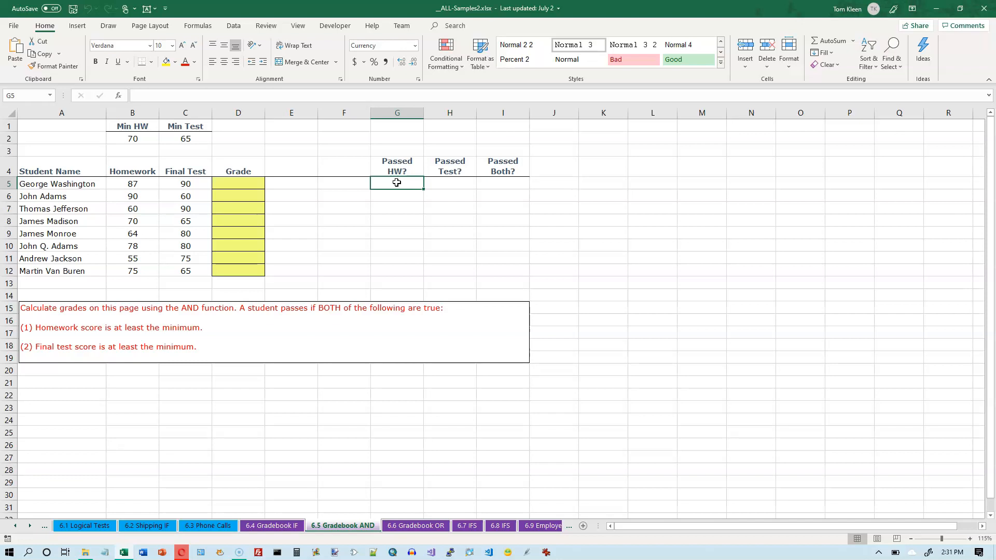
{"action": "type", "text": "="}
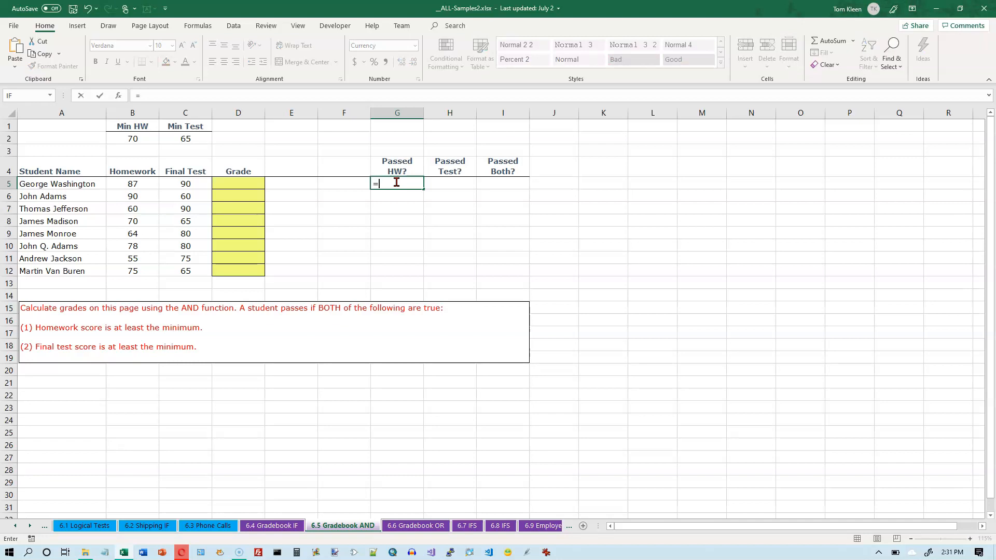
{"action": "left_click", "coordinate": [133, 183]}
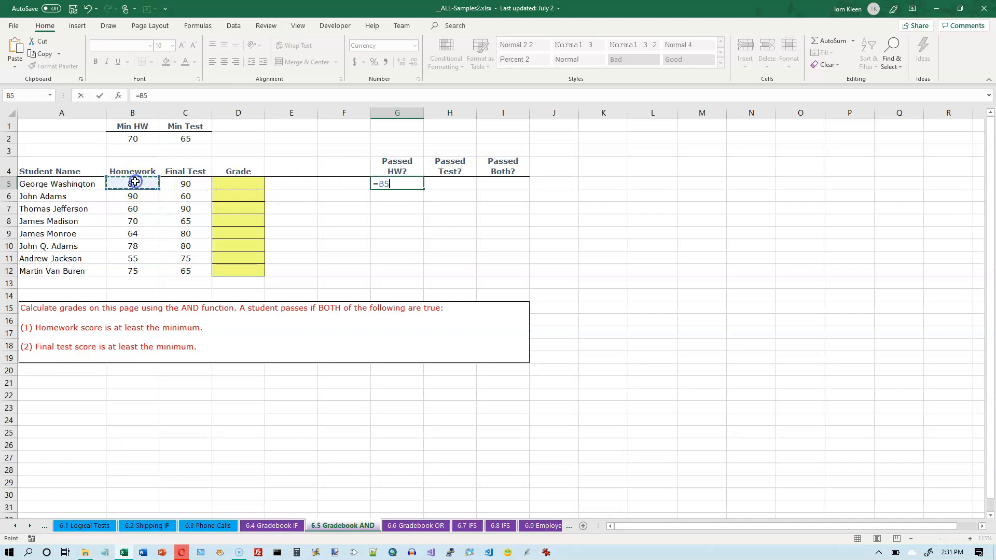
{"action": "type", "text": ">="}
{"action": "left_click", "coordinate": [134, 139]}
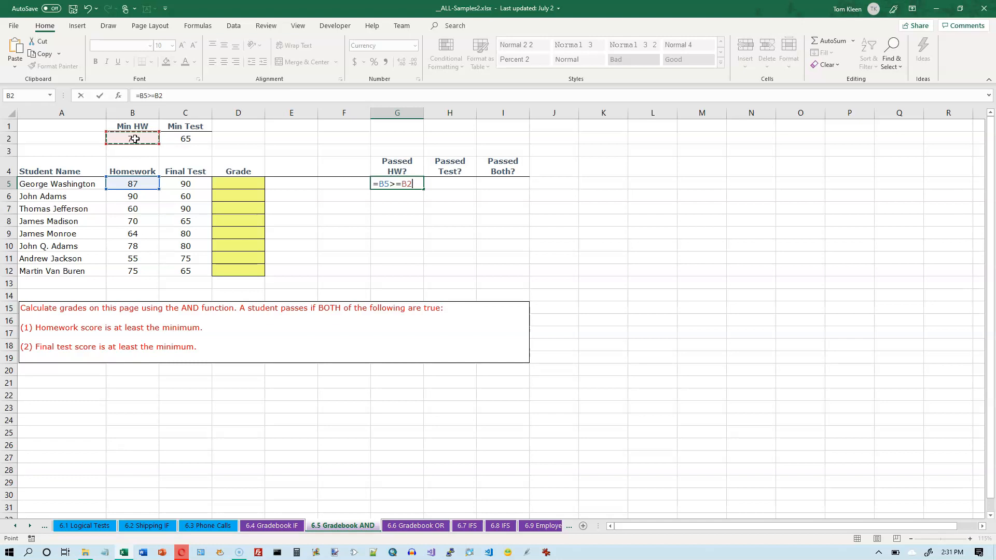
{"action": "key", "text": "F4"}
{"action": "key", "text": "Return"}
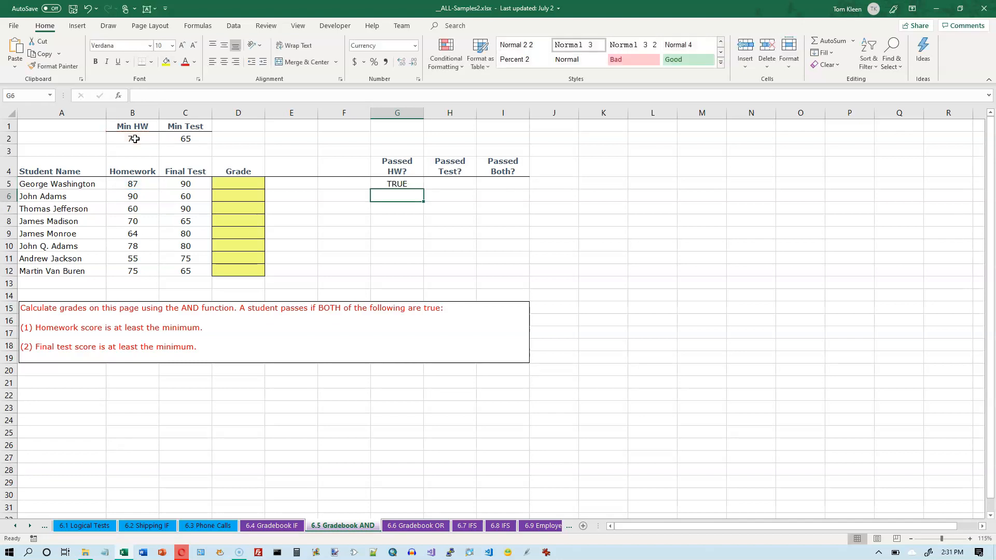
Fill the homework check from G5 down through G12 and compare the results with the homework scores
{"action": "left_click", "coordinate": [393, 183]}
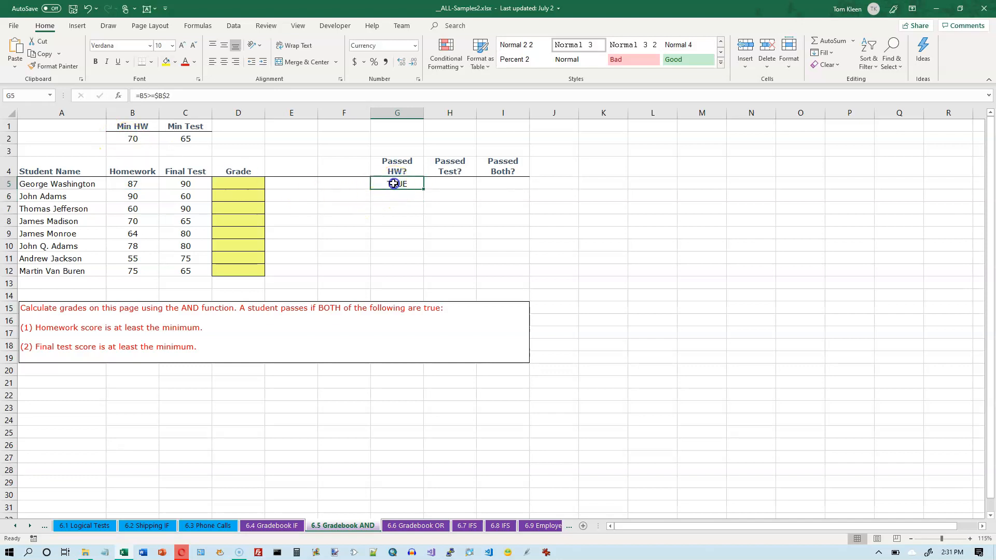
{"action": "left_click", "coordinate": [148, 184]}
{"action": "left_click", "coordinate": [133, 138]}
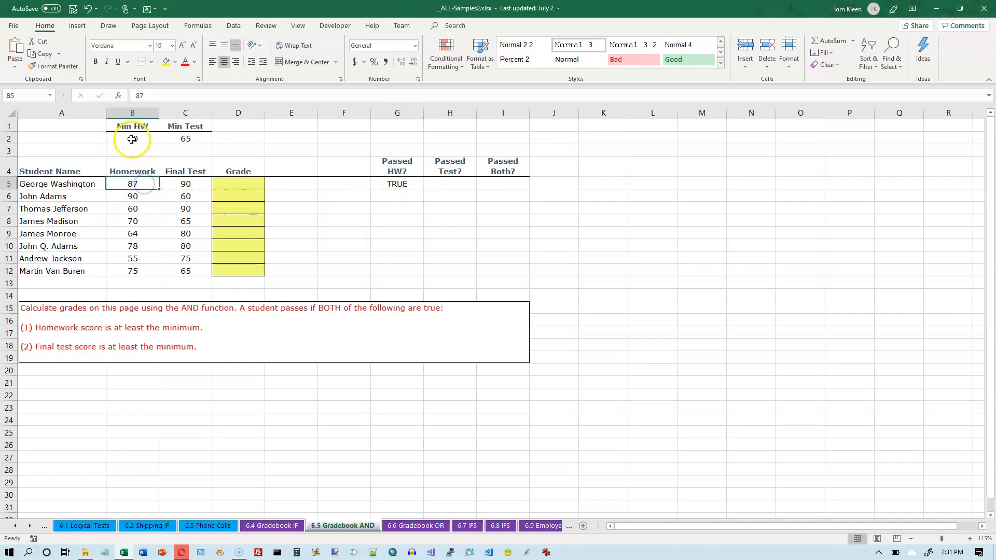
{"action": "left_click", "coordinate": [420, 185]}
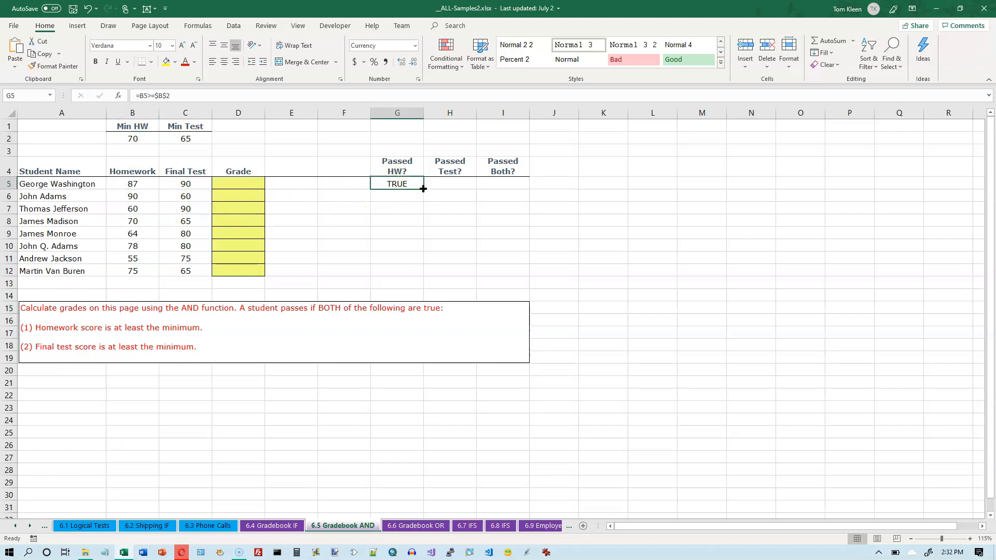
{"action": "left_click_drag", "start_coordinate": [423, 189], "coordinate": [424, 276]}
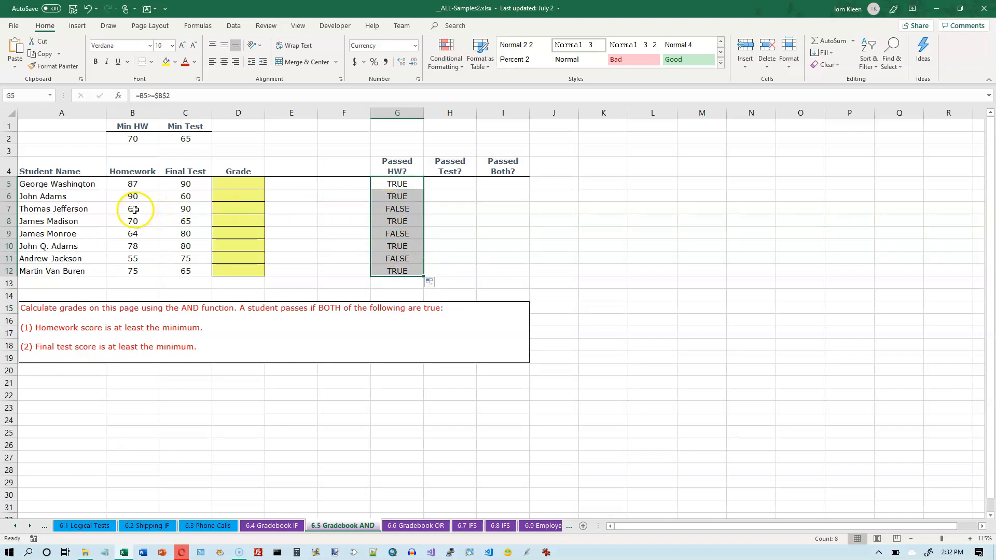
{"action": "left_click_drag", "start_coordinate": [134, 210], "coordinate": [138, 234]}
{"action": "left_click_drag", "start_coordinate": [394, 260], "coordinate": [136, 260], "text": "ctrl"}
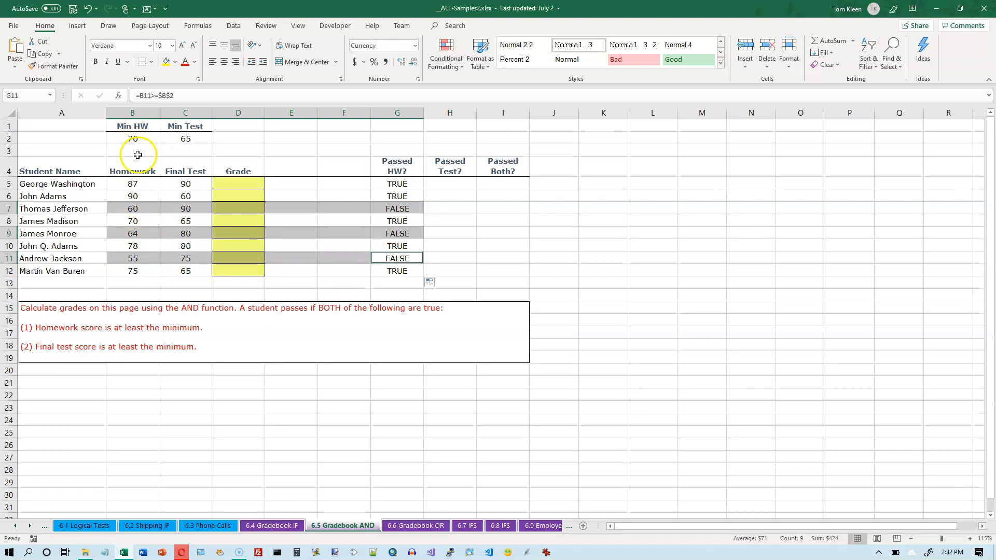
Enter =C5>=$C$2 in H5 to test whether the first student's final test score meets the minimum
{"action": "left_click", "coordinate": [459, 184]}
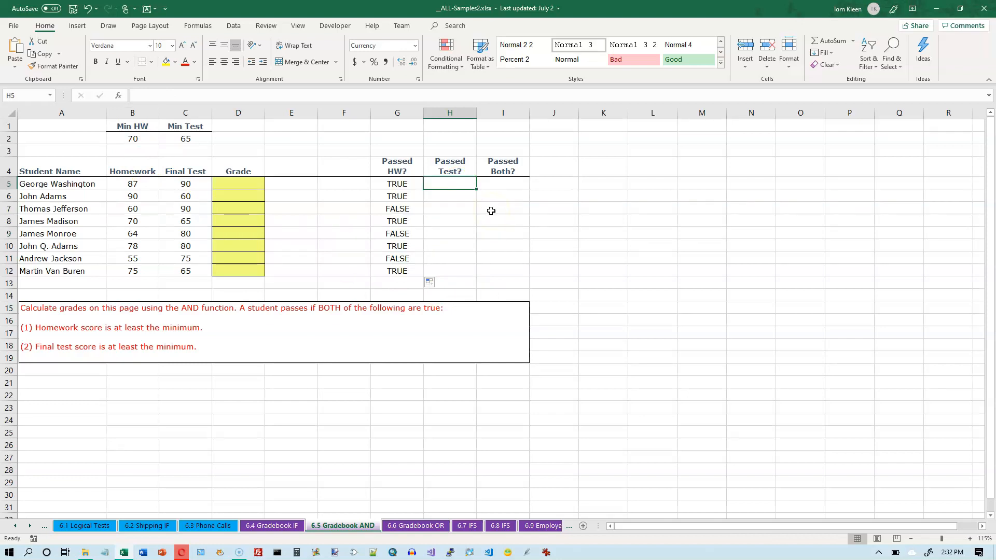
{"action": "type", "text": "="}
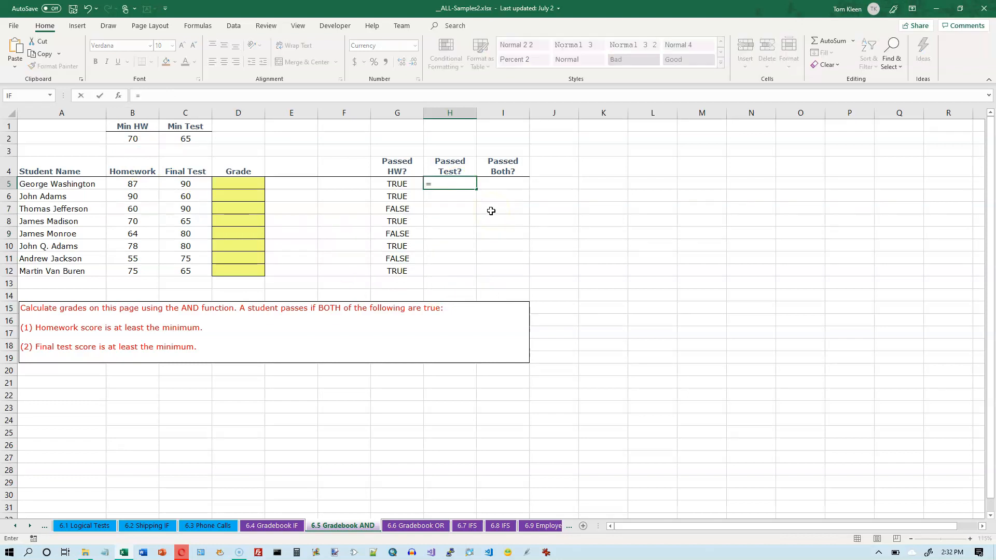
{"action": "left_click", "coordinate": [183, 184]}
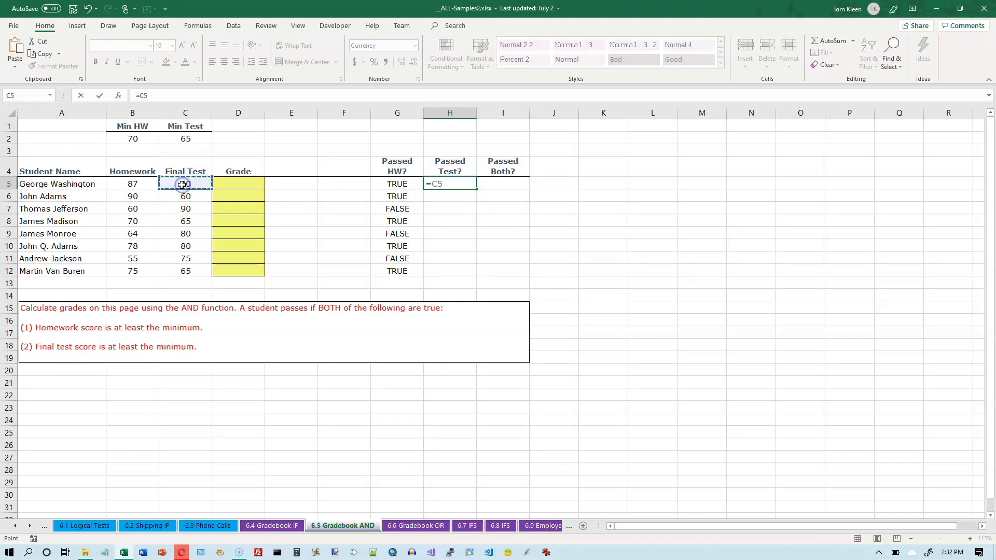
{"action": "type", "text": ">="}
{"action": "left_click", "coordinate": [187, 138]}
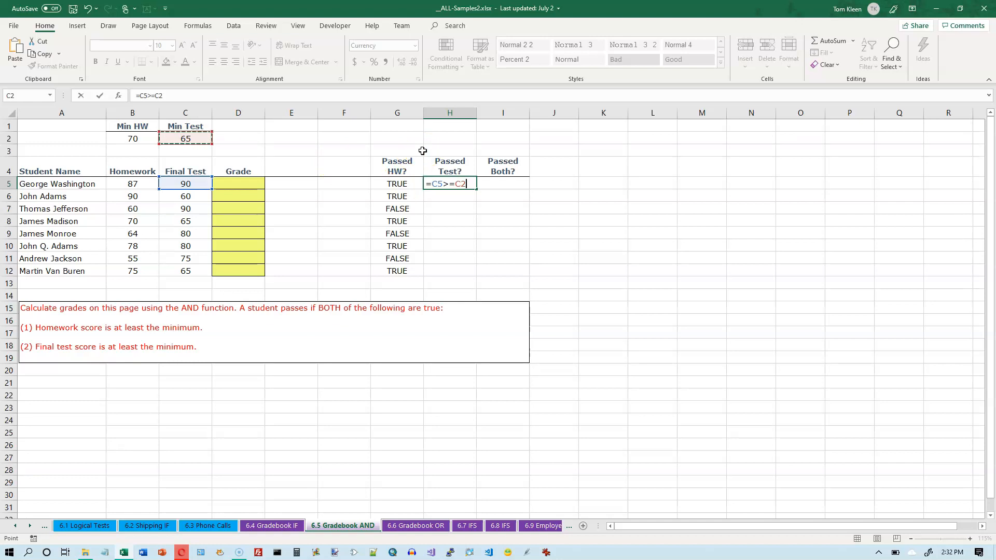
{"action": "key", "text": "F4"}
{"action": "key", "text": "Return"}
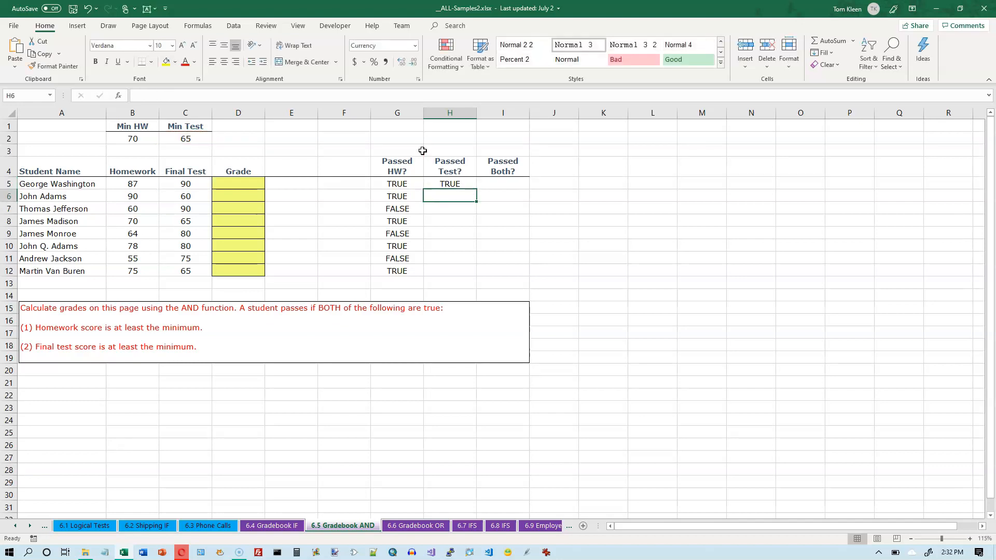
Fill the test check from H5 down through H12 and compare the row 6 result with its final test score
{"action": "left_click", "coordinate": [468, 185]}
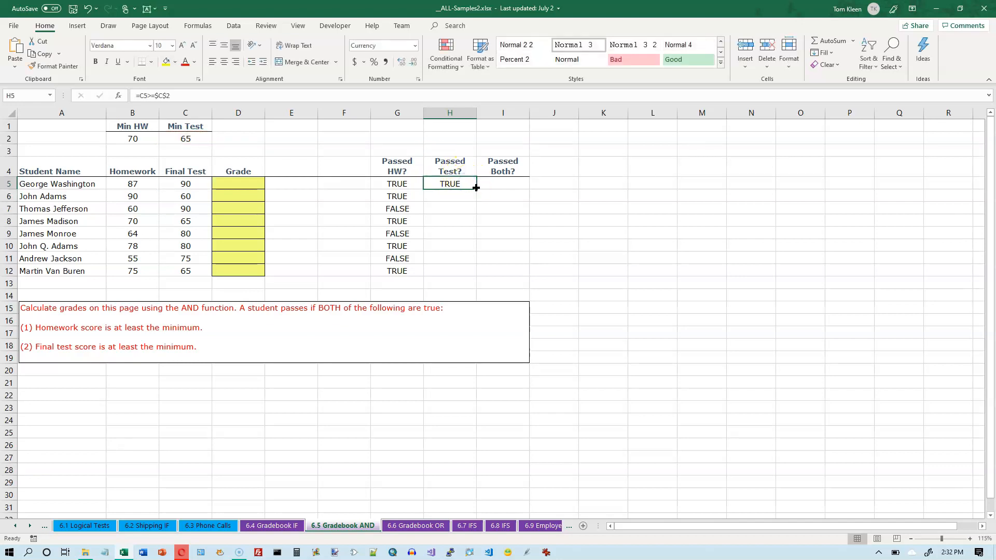
{"action": "double_click", "coordinate": [475, 188]}
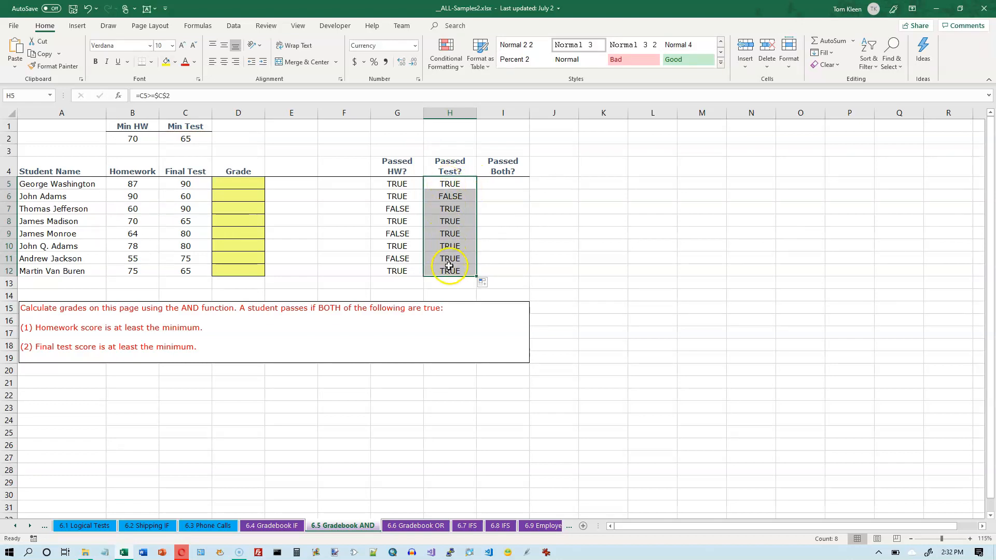
{"action": "left_click", "coordinate": [455, 195]}
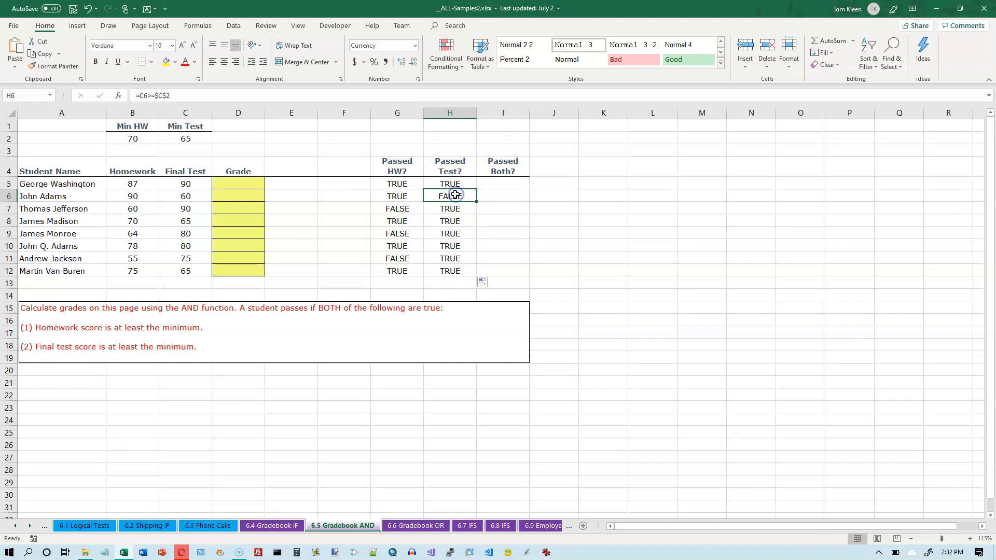
{"action": "left_click", "coordinate": [192, 195]}
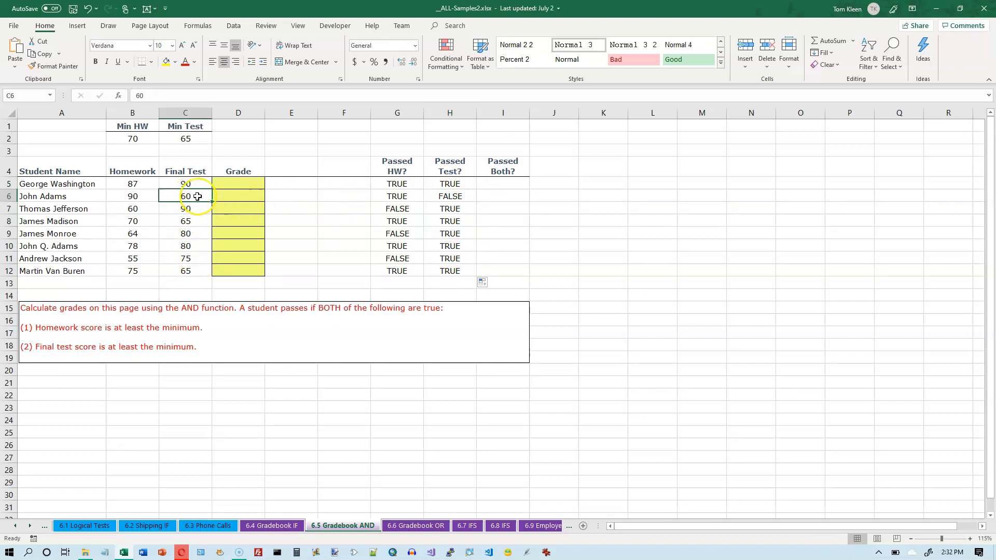
Insert the AND function in I5, the first student's Passed Both cell, and keep its arguments dialog clear of the data
{"action": "left_click", "coordinate": [497, 184]}
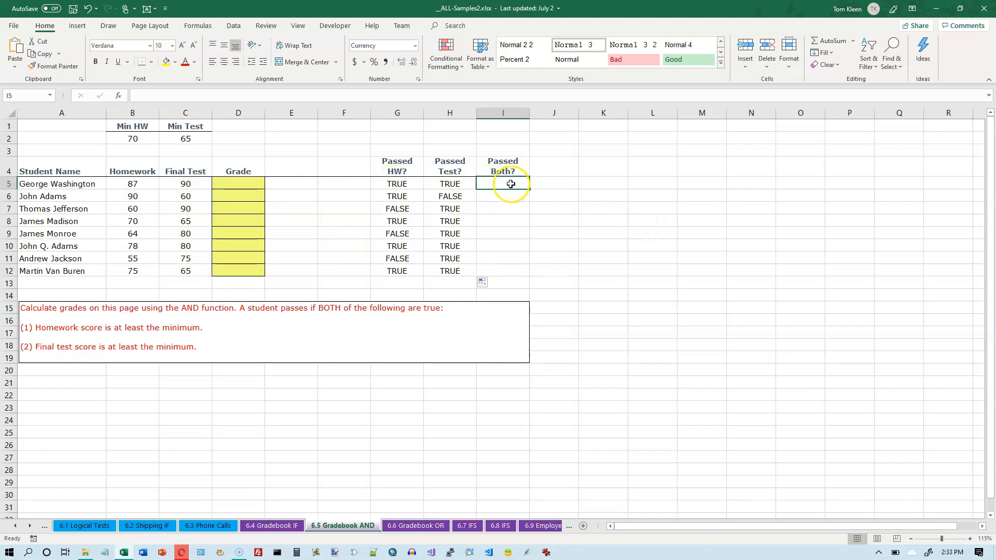
{"action": "left_click_drag", "start_coordinate": [403, 185], "coordinate": [457, 184]}
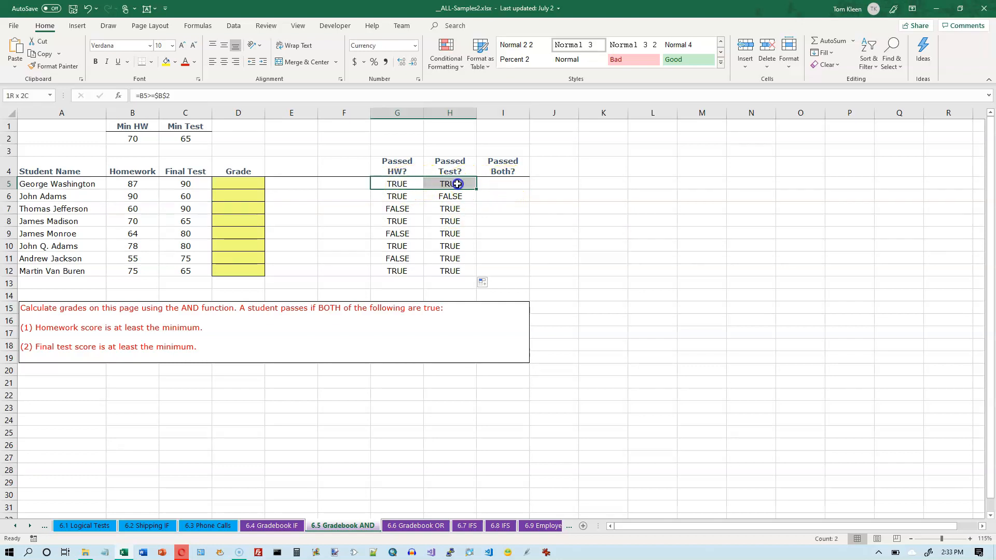
{"action": "left_click", "coordinate": [507, 172]}
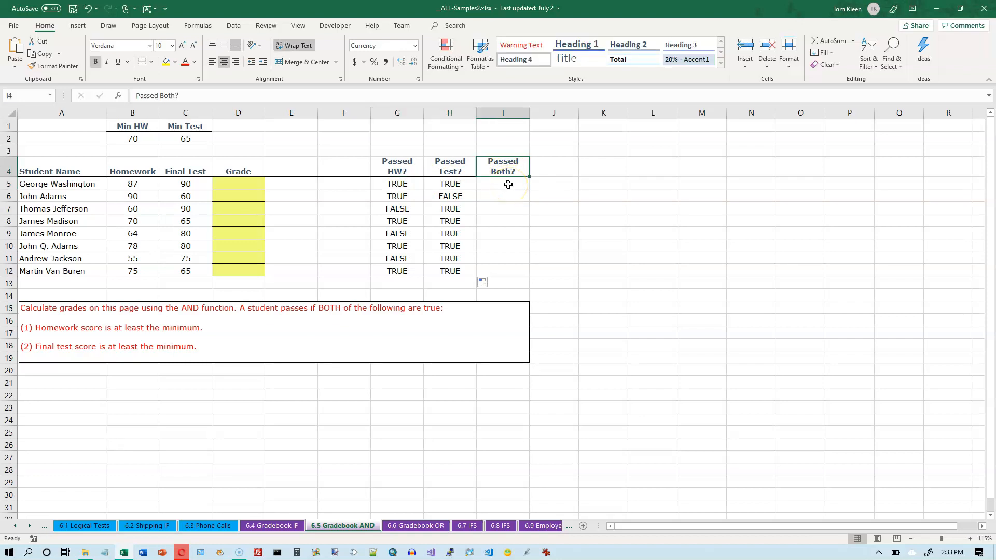
{"action": "left_click", "coordinate": [508, 184]}
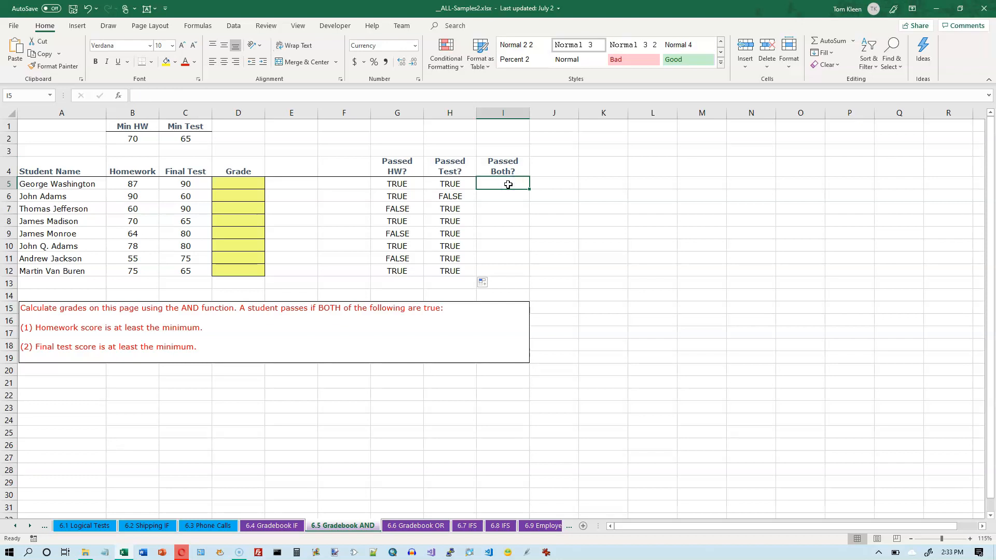
{"action": "left_click", "coordinate": [199, 26]}
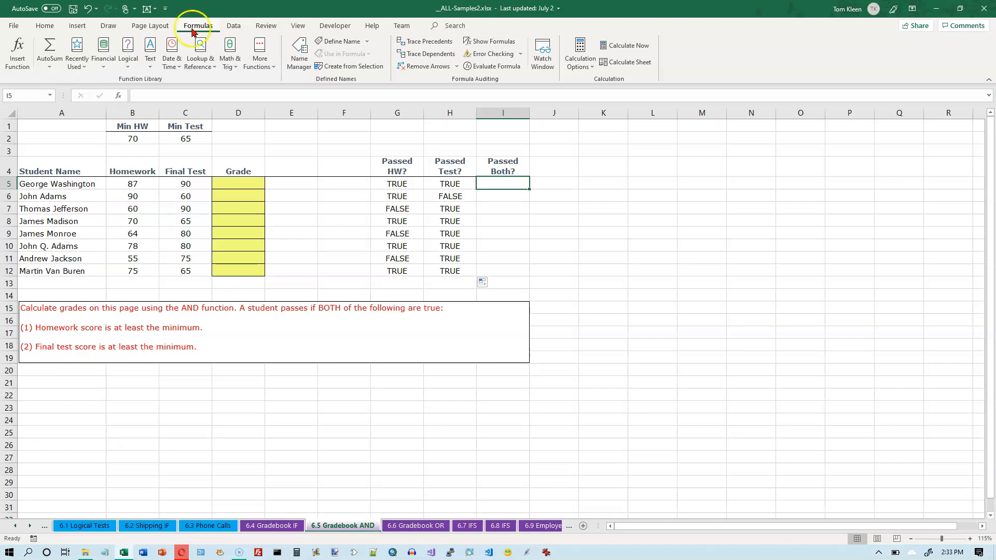
{"action": "left_click", "coordinate": [128, 63]}
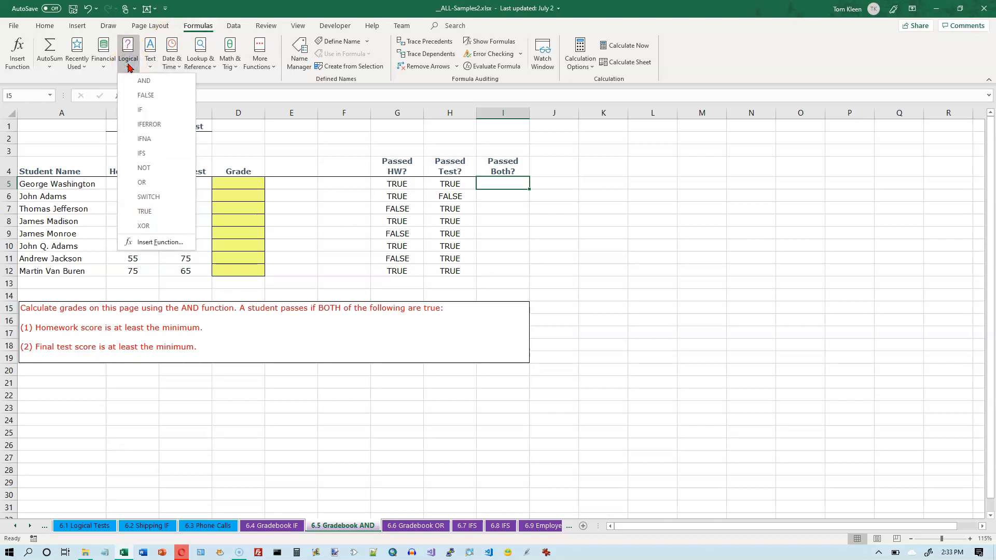
{"action": "left_click", "coordinate": [150, 80]}
{"action": "left_click_drag", "start_coordinate": [648, 129], "coordinate": [675, 141]}
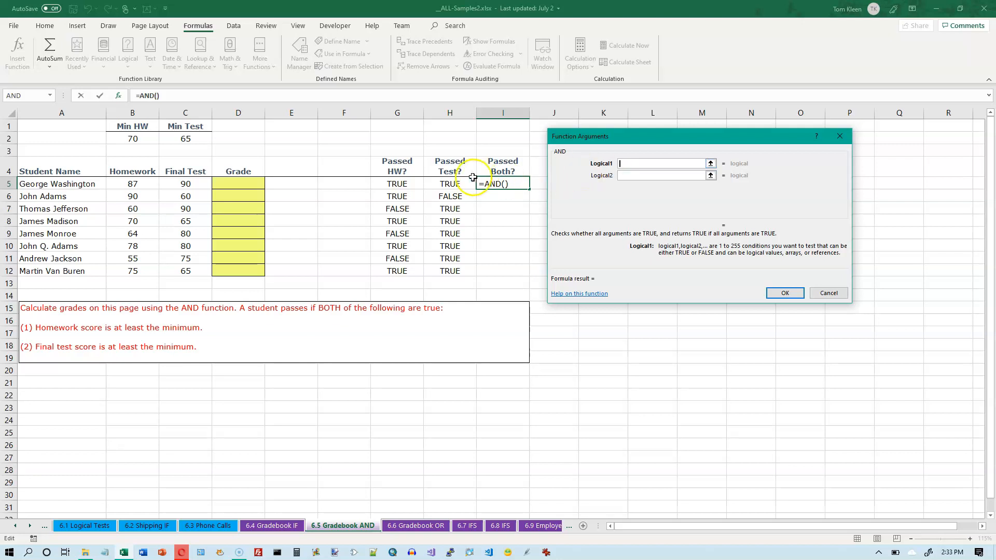
Set the AND function's first two logical arguments to G5 and H5 and accept the formula
{"action": "left_click", "coordinate": [391, 185]}
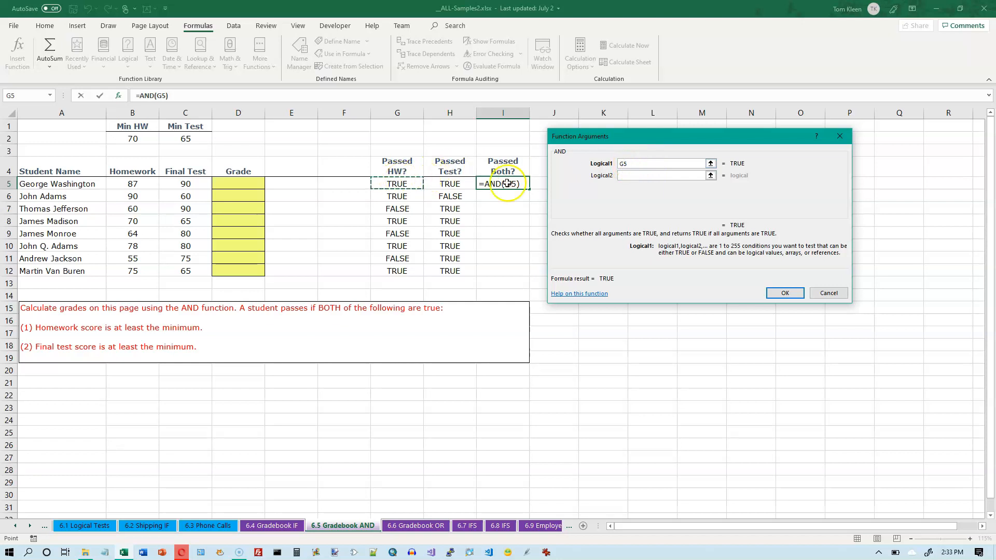
{"action": "left_click", "coordinate": [627, 176]}
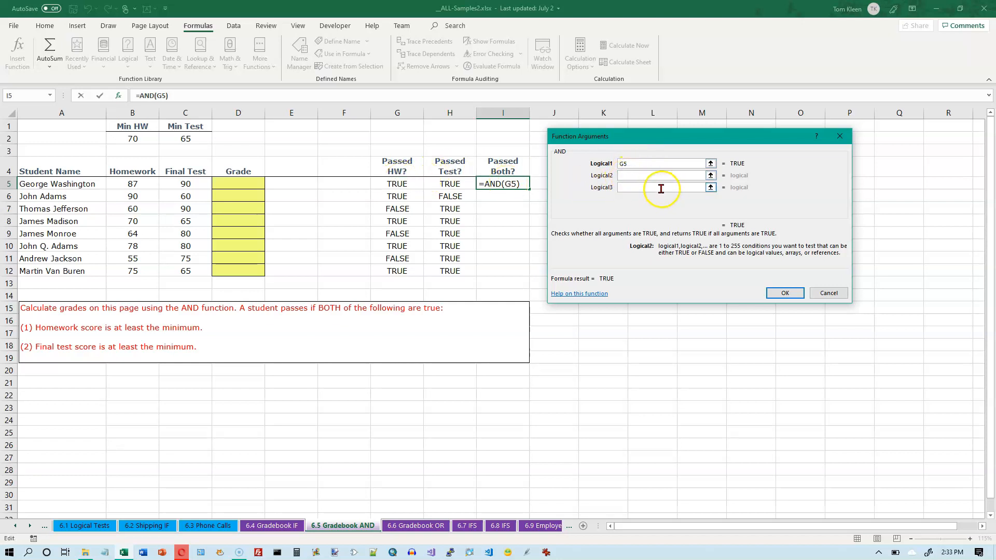
{"action": "left_click", "coordinate": [456, 182]}
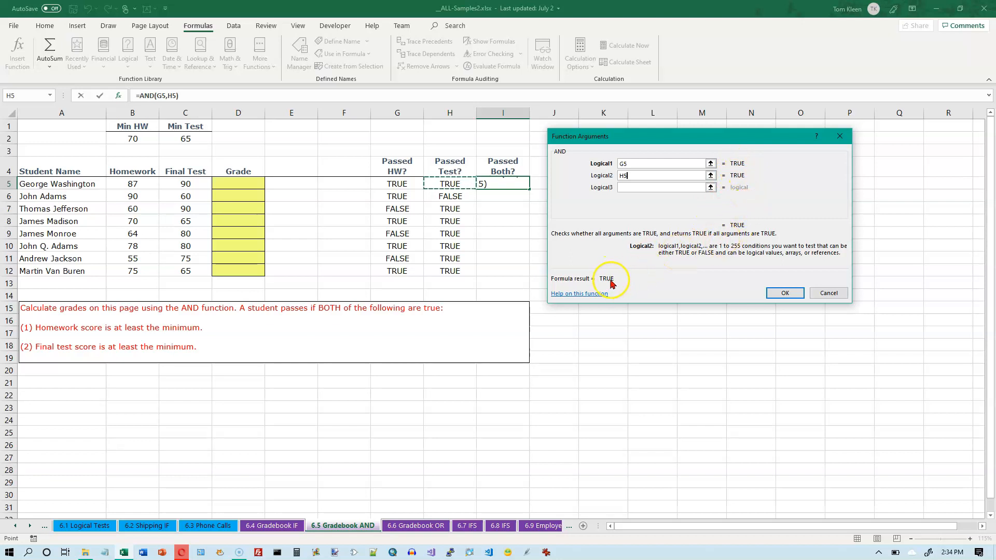
{"action": "left_click", "coordinate": [641, 176]}
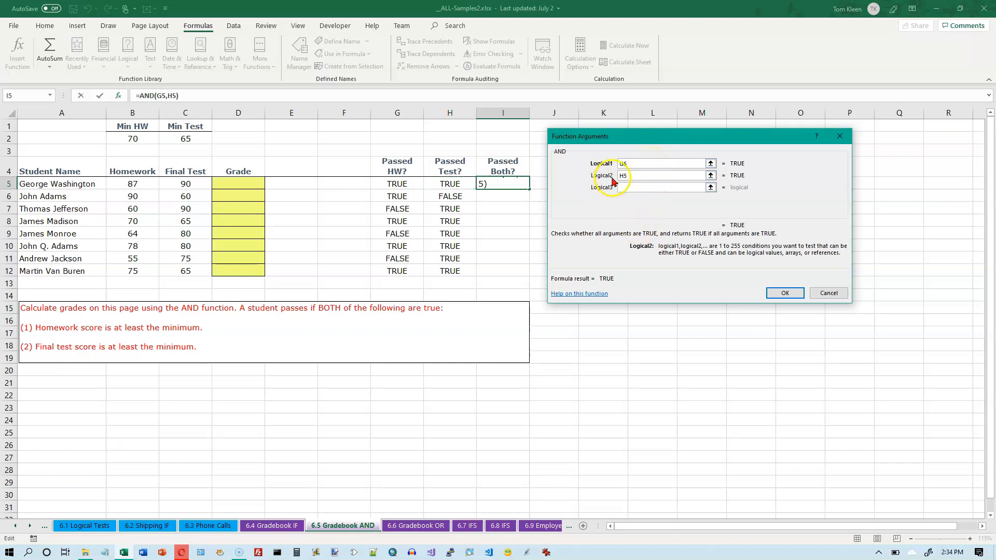
{"action": "left_click", "coordinate": [643, 187]}
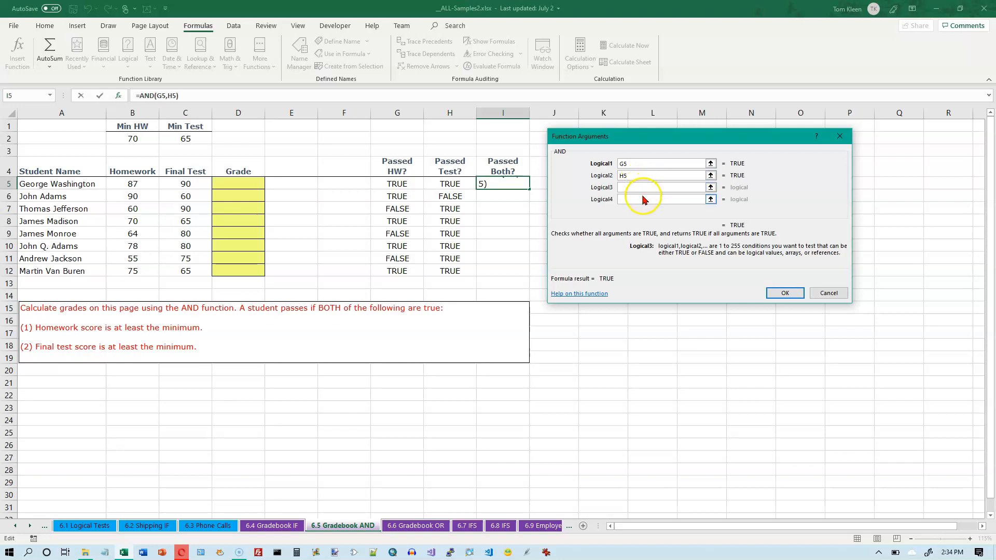
{"action": "left_click", "coordinate": [642, 198]}
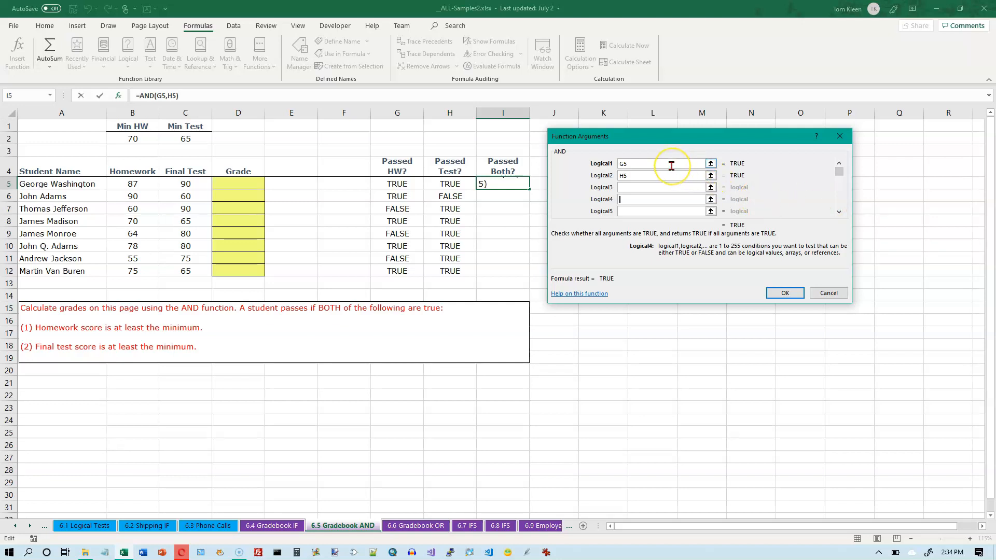
{"action": "left_click", "coordinate": [665, 164]}
{"action": "left_click", "coordinate": [643, 199]}
{"action": "left_click", "coordinate": [651, 166]}
{"action": "left_click", "coordinate": [659, 164]}
{"action": "left_click", "coordinate": [785, 294]}
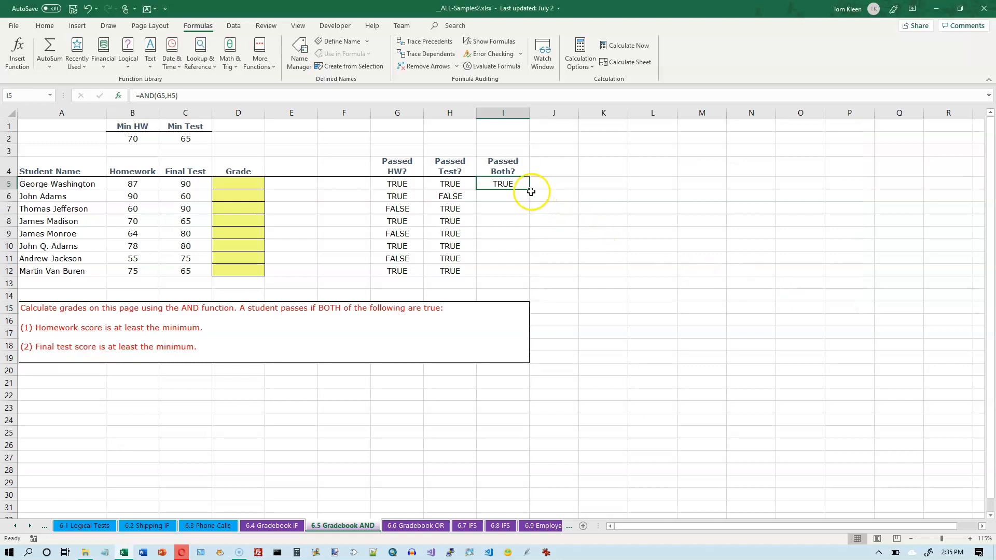
Review the formula in I5 and highlight the homework and test check pairs in rows 5, 8, 10 and 12
{"action": "double_click", "coordinate": [518, 184]}
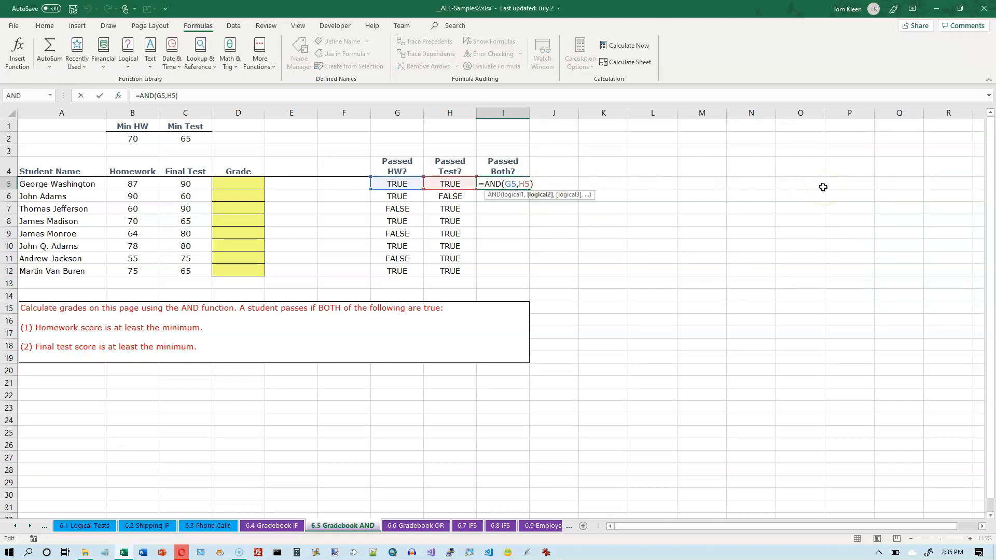
{"action": "key", "text": "Escape"}
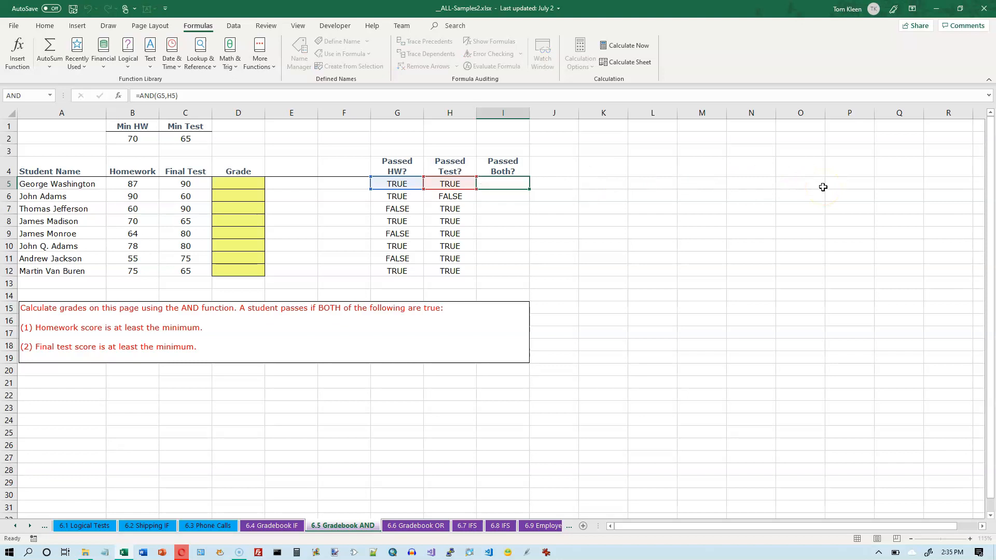
{"action": "left_click", "coordinate": [399, 184]}
{"action": "left_click_drag", "start_coordinate": [399, 184], "coordinate": [447, 185]}
{"action": "left_click", "coordinate": [399, 221], "text": "ctrl"}
{"action": "left_click_drag", "start_coordinate": [398, 221], "coordinate": [453, 222]}
{"action": "left_click_drag", "start_coordinate": [397, 246], "coordinate": [455, 246]}
{"action": "left_click_drag", "start_coordinate": [399, 271], "coordinate": [457, 271]}
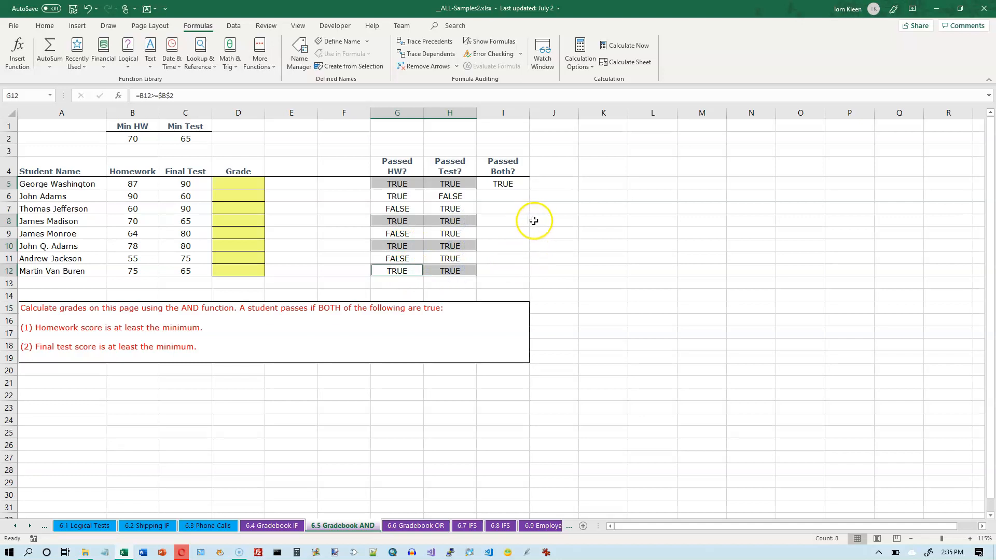
Fill the AND formula from I5 down through I12 and highlight columns G to I in rows 12, 10, 8 and 5 for comparison
{"action": "left_click", "coordinate": [517, 184]}
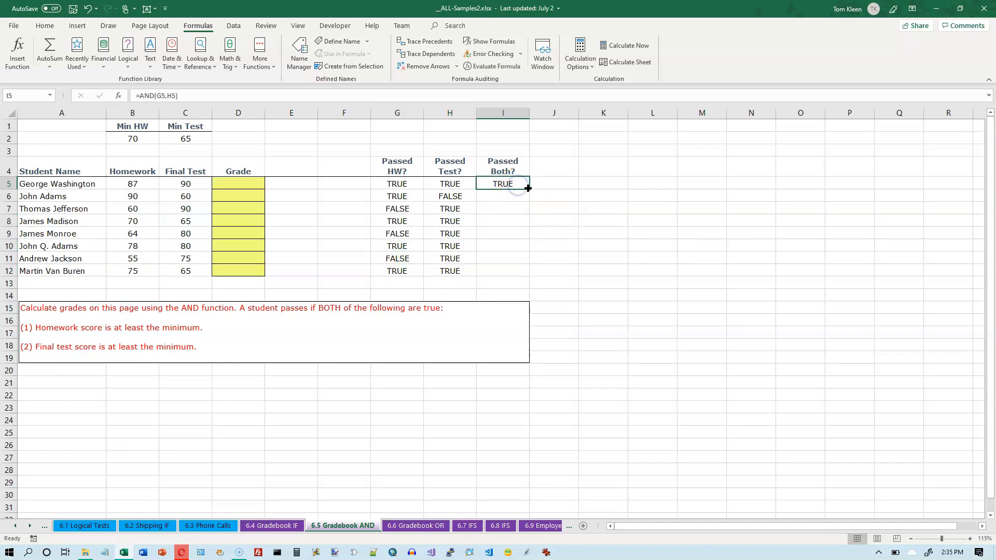
{"action": "double_click", "coordinate": [526, 187]}
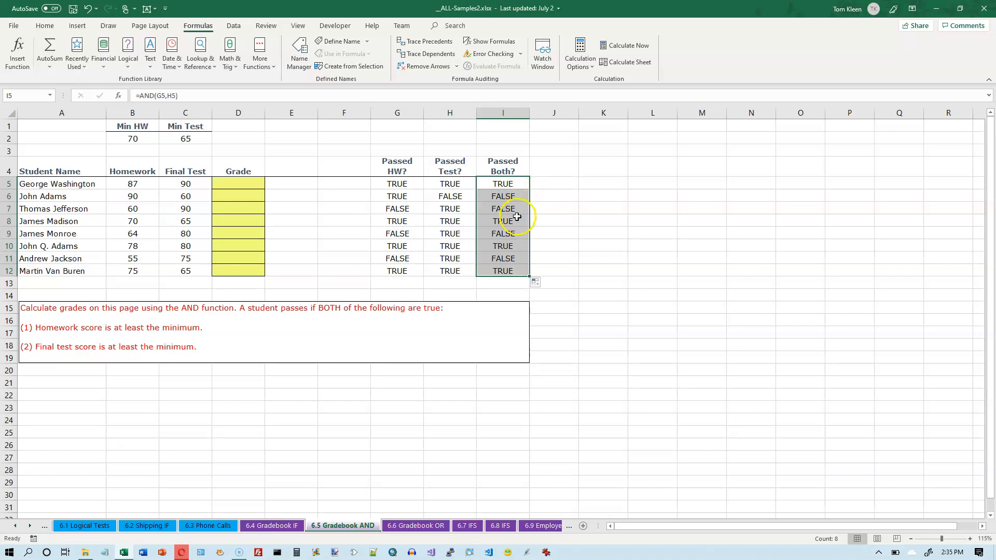
{"action": "left_click", "coordinate": [510, 270]}
{"action": "left_click_drag", "start_coordinate": [511, 270], "coordinate": [409, 270]}
{"action": "left_click", "coordinate": [501, 246], "text": "ctrl"}
{"action": "left_click_drag", "start_coordinate": [500, 246], "coordinate": [402, 249]}
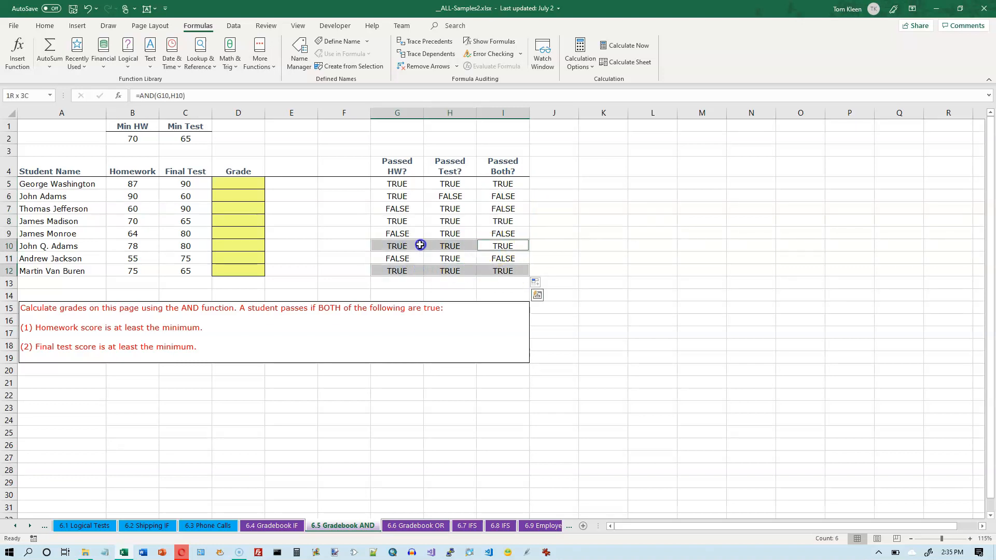
{"action": "left_click", "coordinate": [499, 222], "text": "ctrl"}
{"action": "left_click_drag", "start_coordinate": [498, 223], "coordinate": [400, 222]}
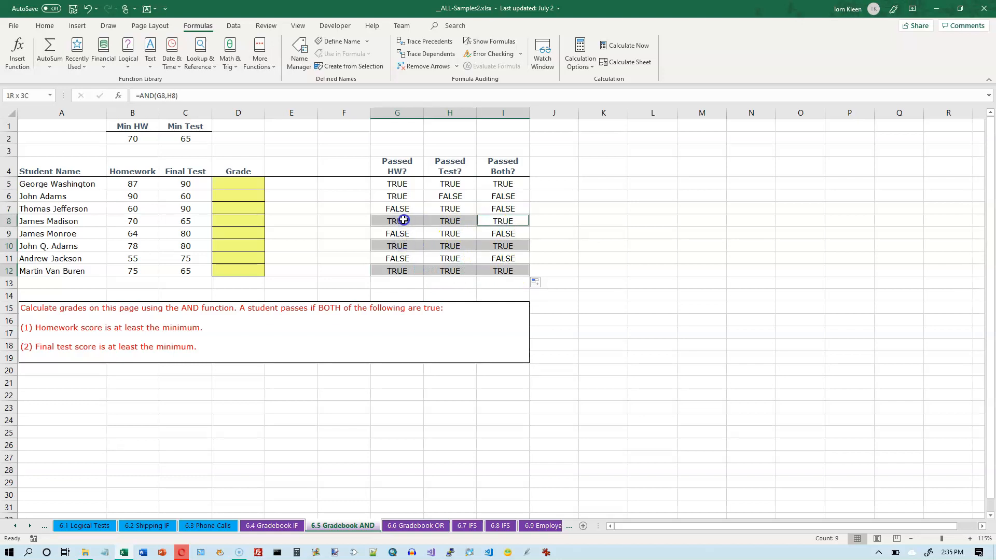
{"action": "left_click", "coordinate": [502, 184], "text": "ctrl"}
{"action": "left_click_drag", "start_coordinate": [502, 184], "coordinate": [400, 185]}
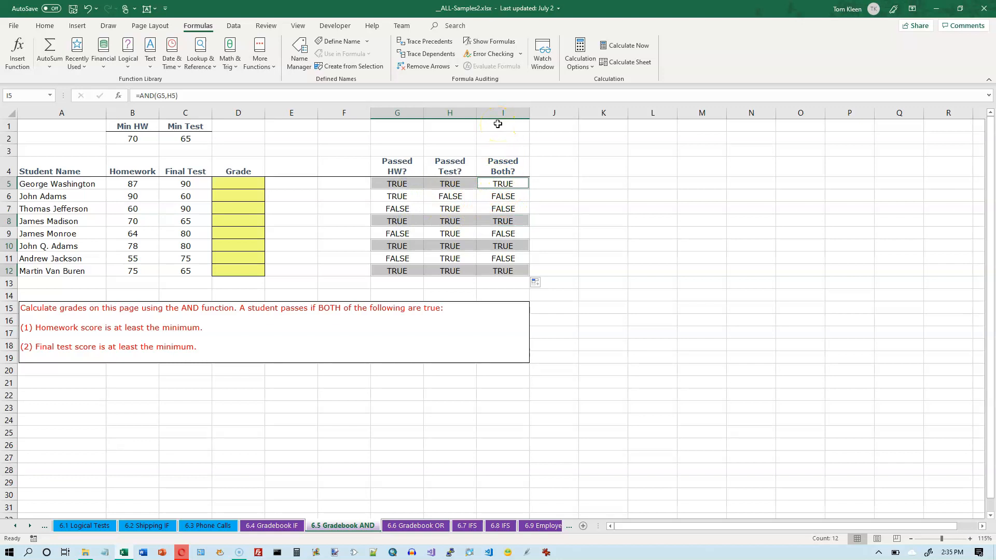
Review the formulas behind the first student's homework, test and combined checks in G5, H5 and I5
{"action": "left_click", "coordinate": [244, 185]}
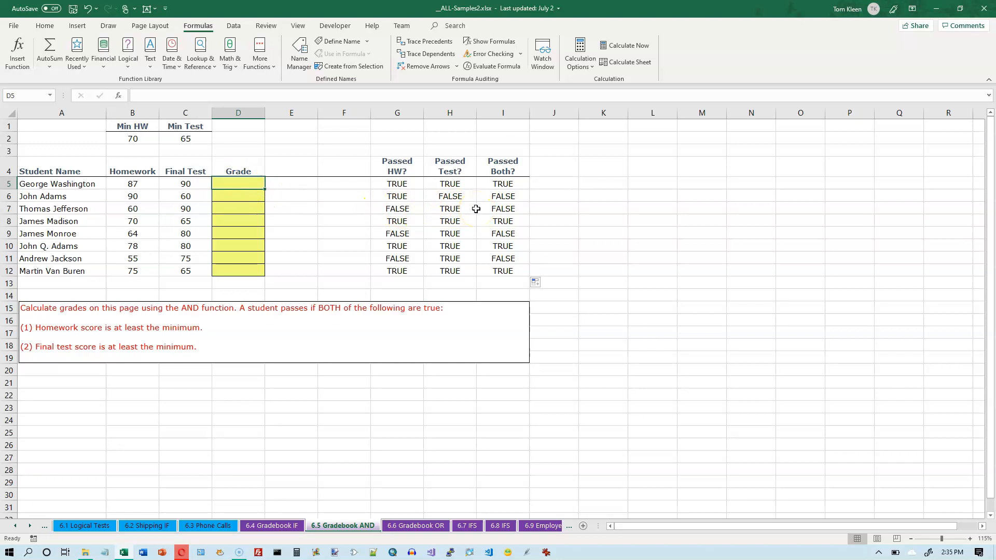
{"action": "double_click", "coordinate": [400, 184]}
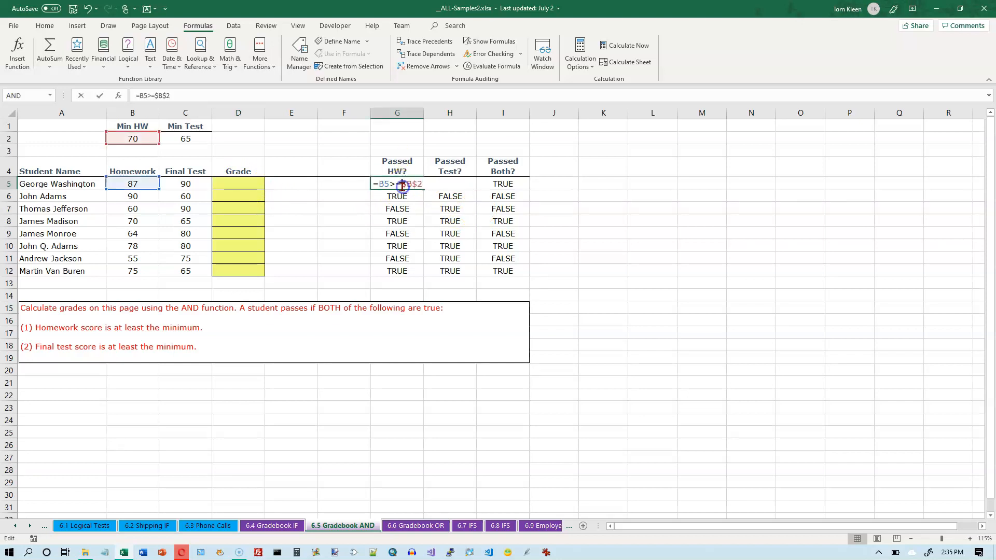
{"action": "double_click", "coordinate": [450, 184]}
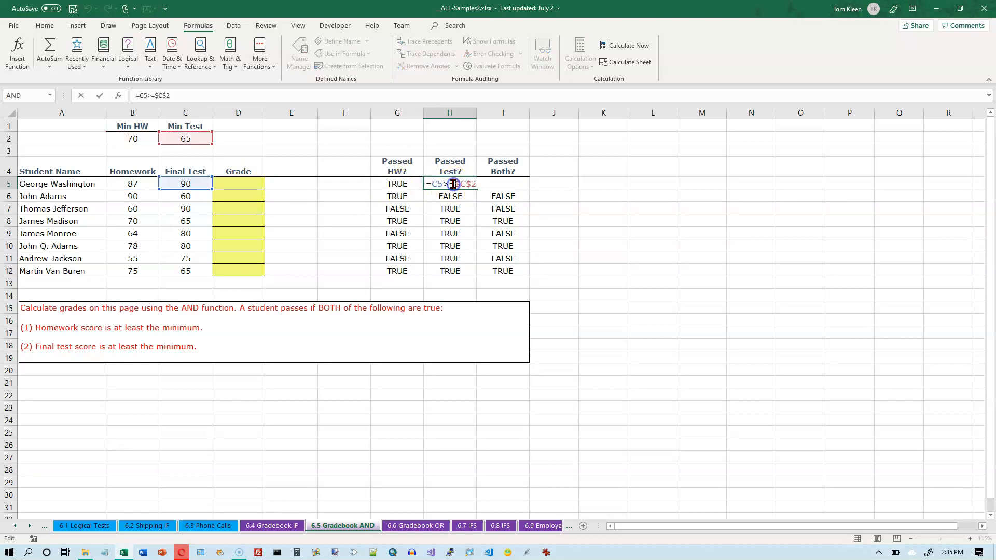
{"action": "key", "text": "Escape"}
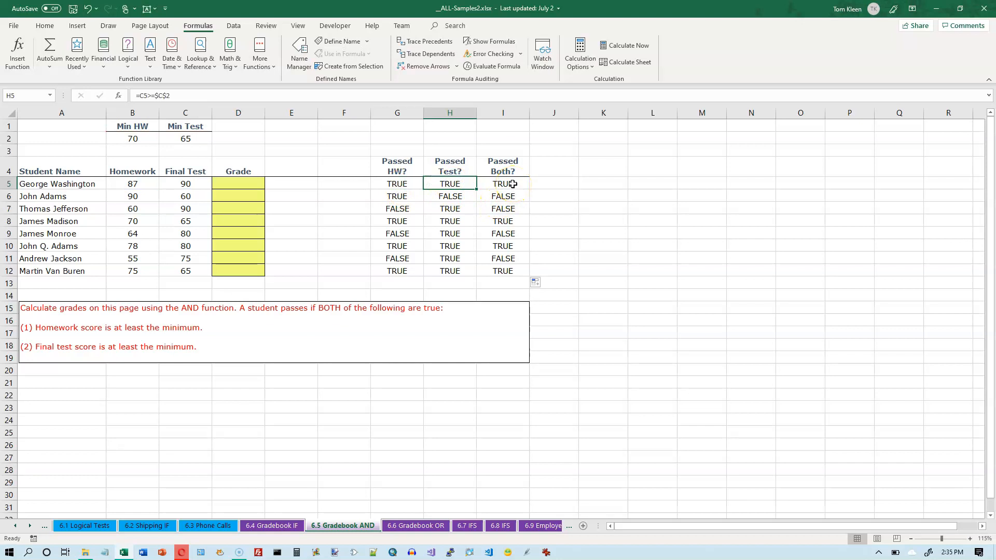
{"action": "double_click", "coordinate": [512, 184]}
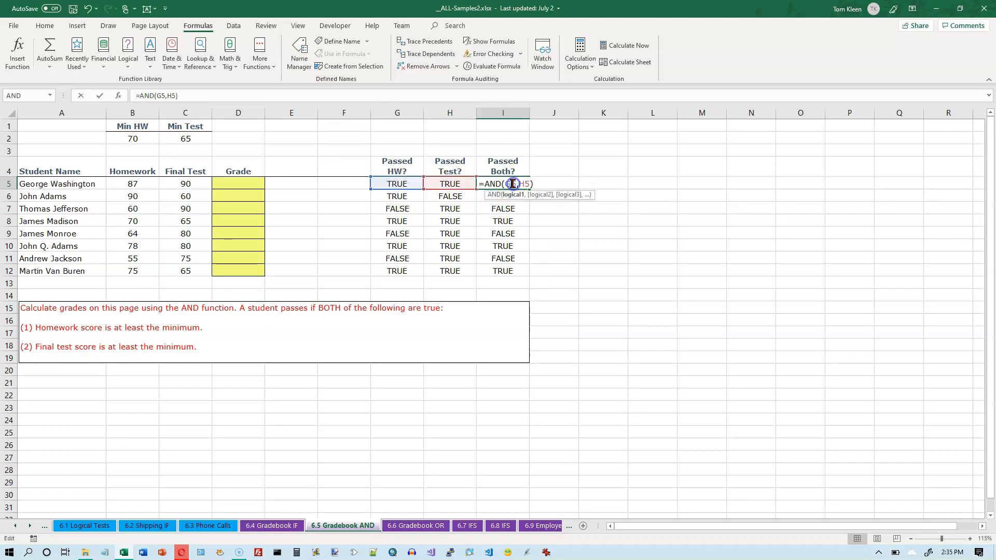
{"action": "key", "text": "Escape"}
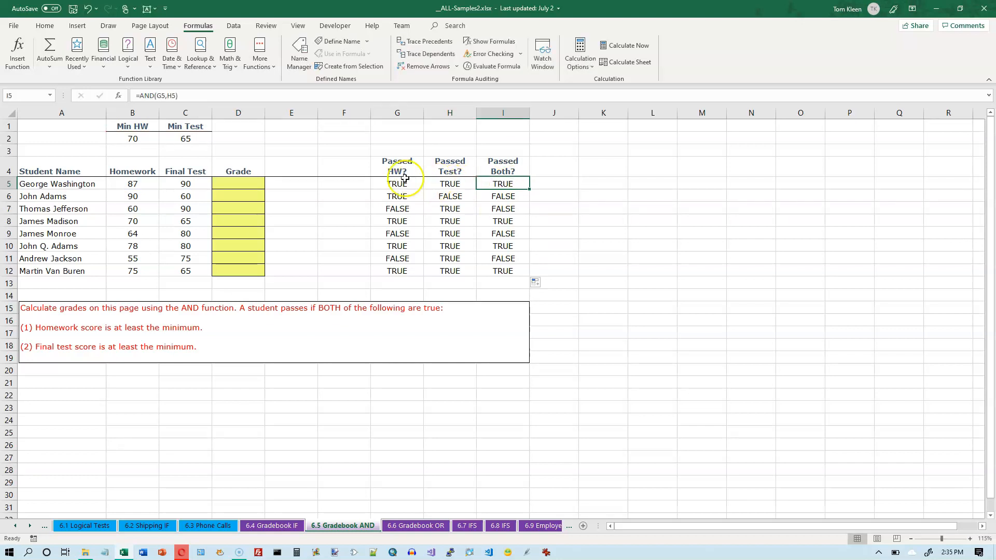
Insert an IF function in the first student's grade cell D5 with I5 as its logical test
{"action": "left_click", "coordinate": [240, 184]}
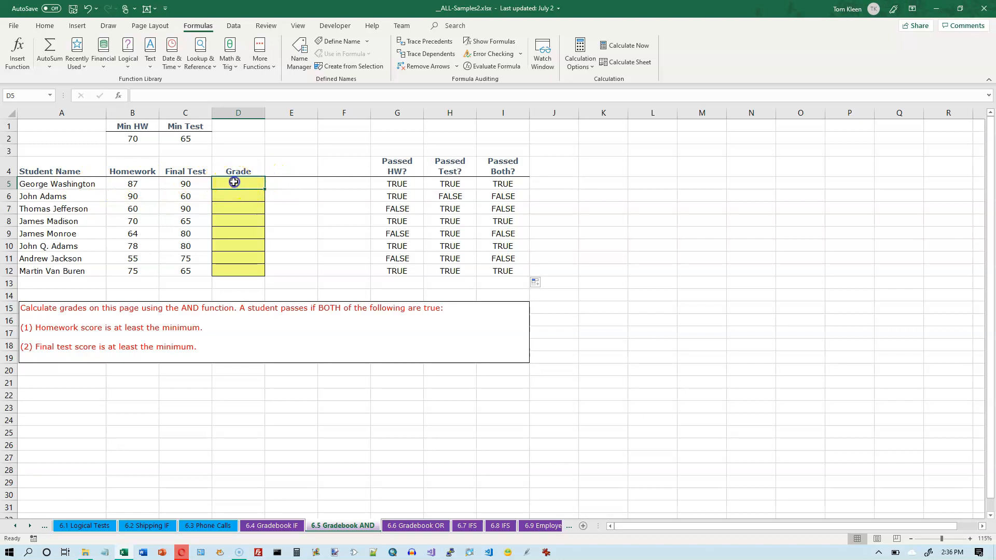
{"action": "left_click", "coordinate": [127, 68]}
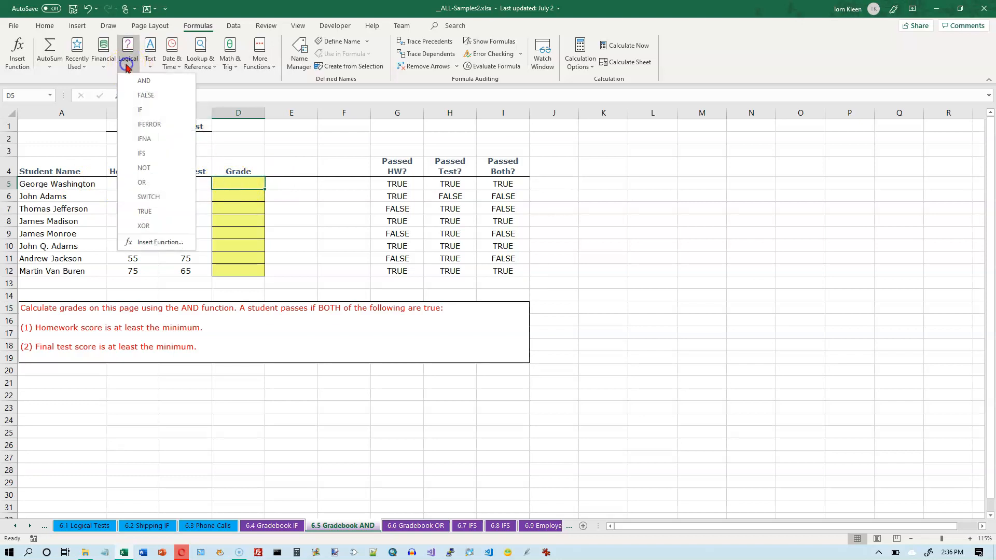
{"action": "left_click", "coordinate": [140, 110]}
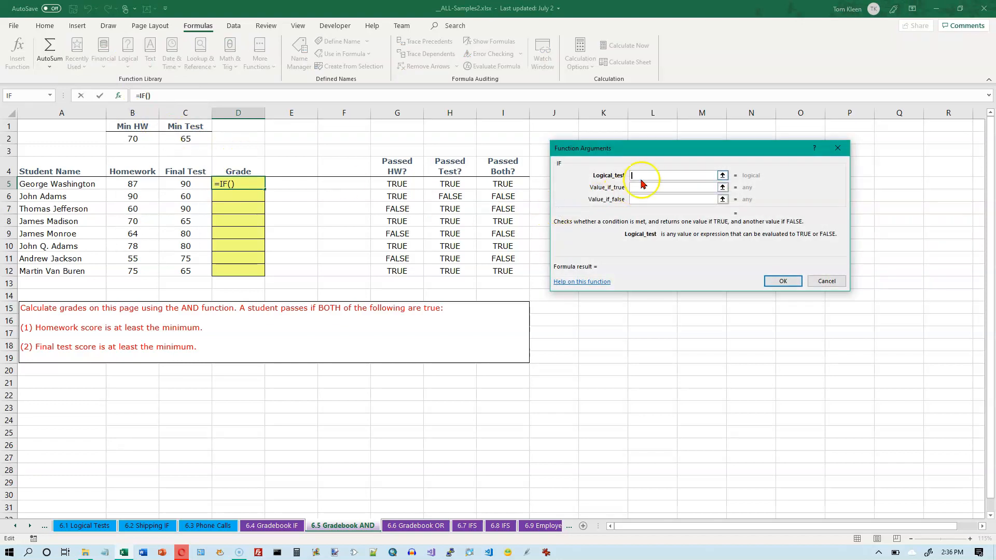
{"action": "left_click", "coordinate": [496, 184]}
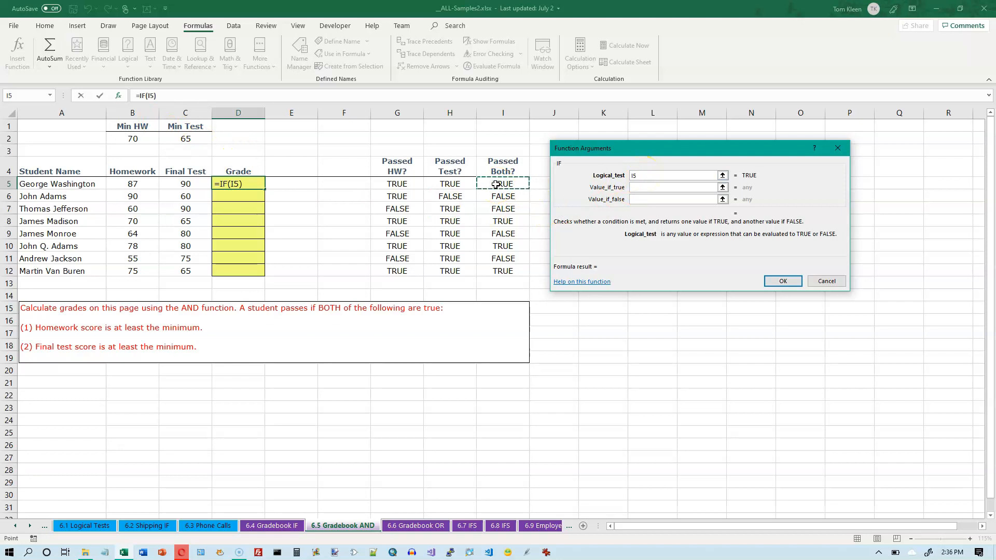
Set the IF function to return "P" if true and "F" if false, and accept the formula
{"action": "left_click", "coordinate": [639, 187]}
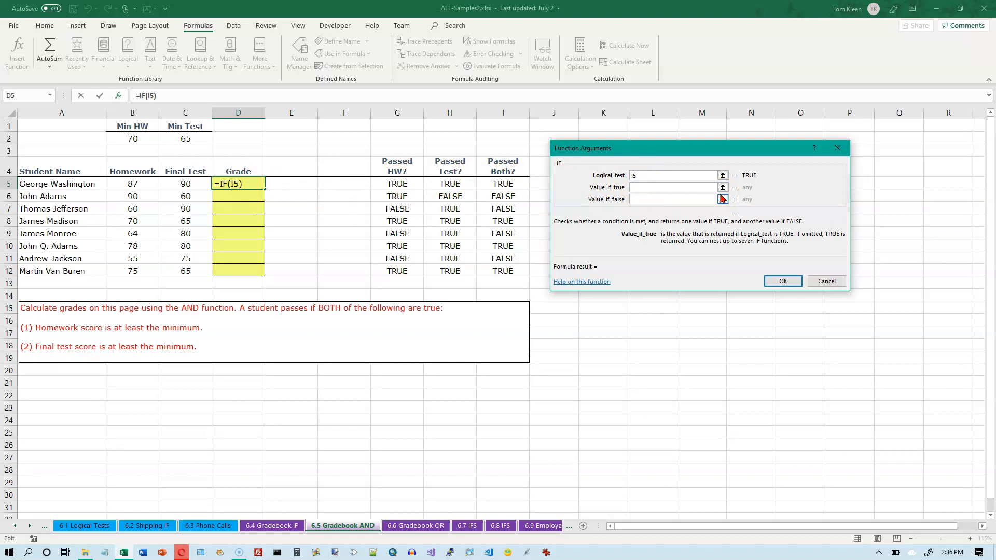
{"action": "type", "text": "P"}
{"action": "key", "text": "Tab"}
{"action": "type", "text": "F"}
{"action": "key", "text": "Tab"}
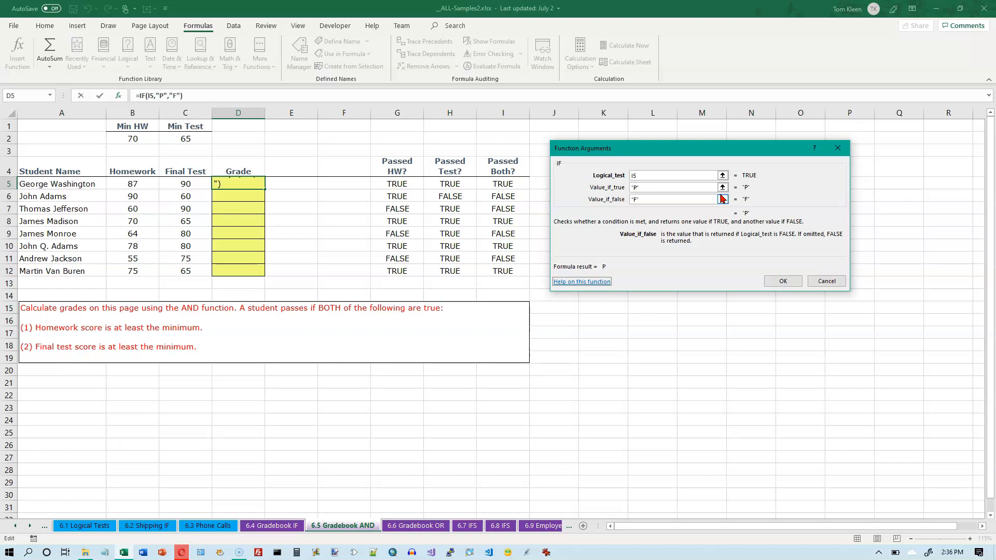
{"action": "left_click", "coordinate": [708, 195]}
{"action": "left_click", "coordinate": [782, 281]}
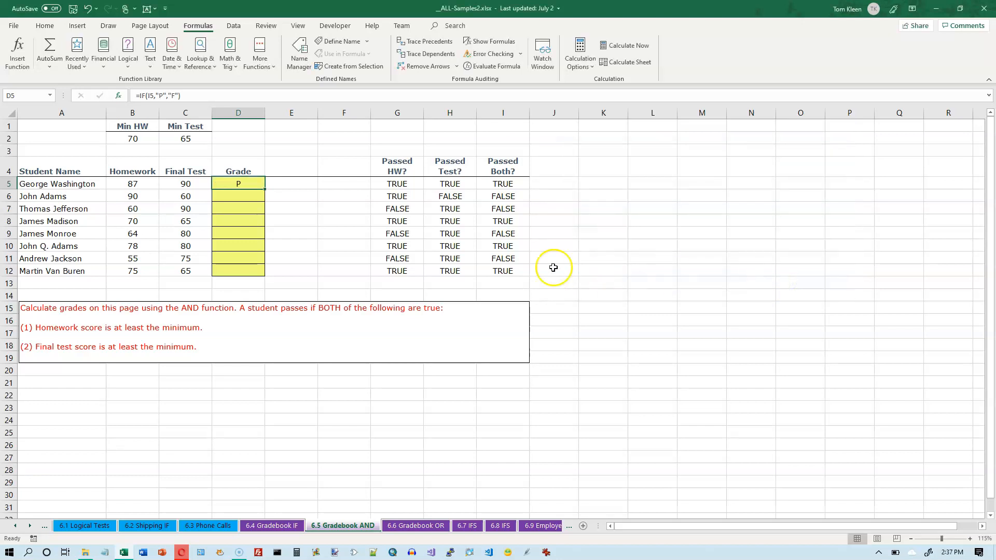
Check the cell reference used by the IF formula in D5, and fill the formula down through D12
{"action": "double_click", "coordinate": [241, 184]}
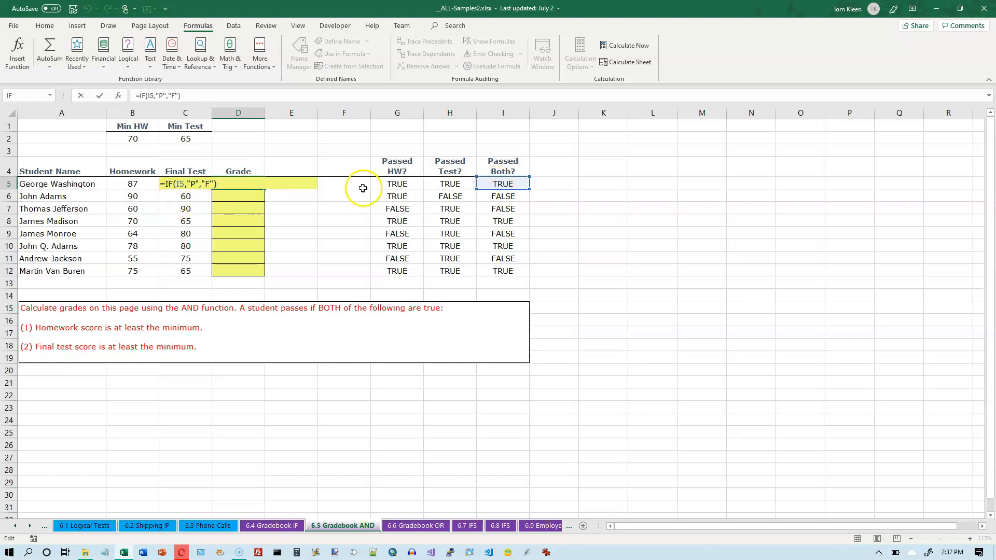
{"action": "key", "text": "Escape"}
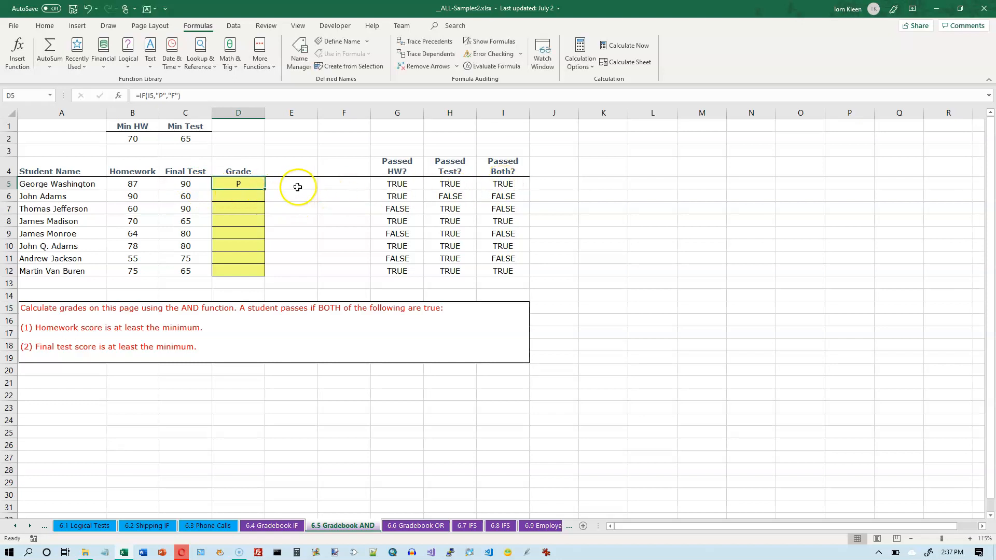
{"action": "double_click", "coordinate": [264, 189]}
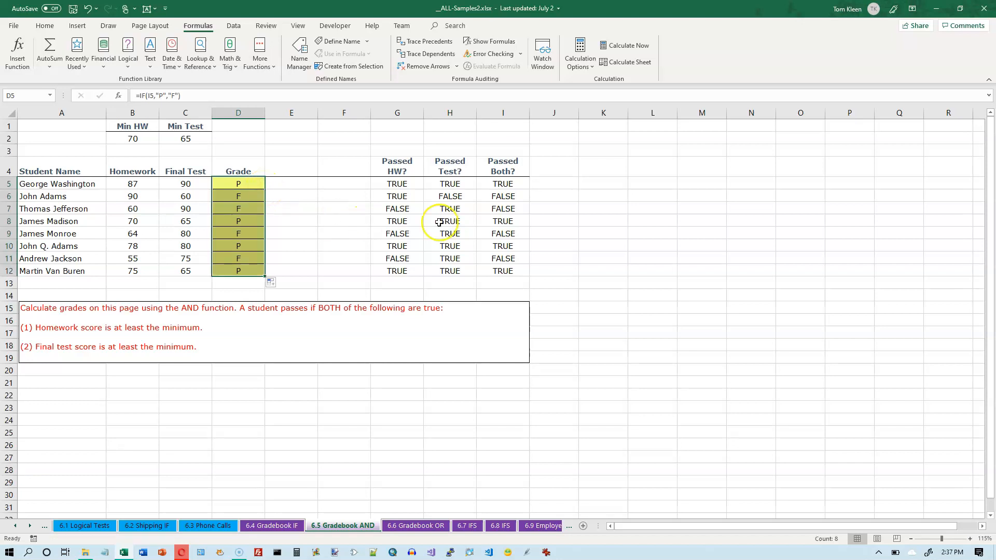
Compare the combined checks in column I with the grades in column D for rows 6, 7, 9 and 11 by highlighting them
{"action": "left_click", "coordinate": [508, 199]}
{"action": "left_click", "coordinate": [509, 209]}
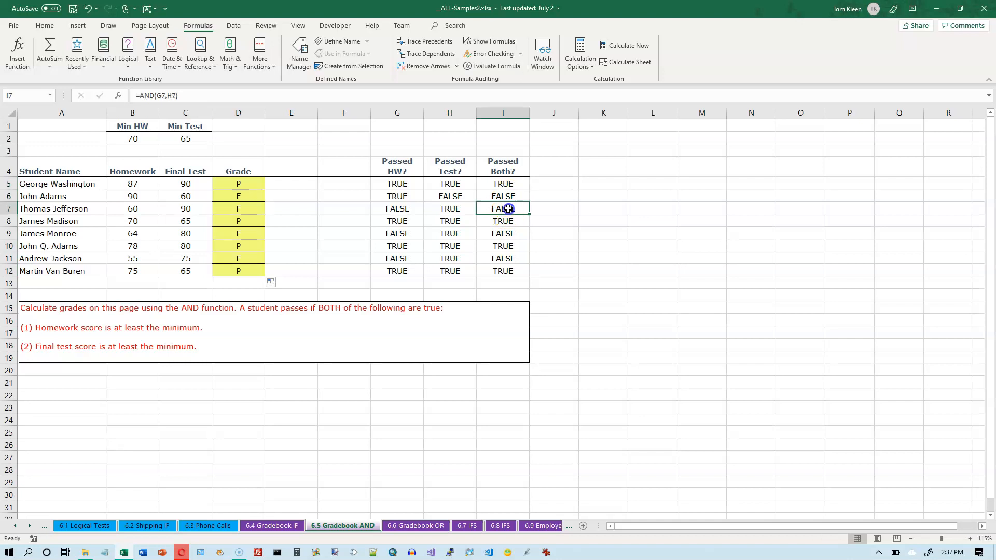
{"action": "left_click", "coordinate": [250, 196], "text": "ctrl"}
{"action": "left_click", "coordinate": [248, 208], "text": "ctrl"}
{"action": "left_click", "coordinate": [246, 233], "text": "ctrl"}
{"action": "left_click", "coordinate": [497, 234], "text": "ctrl"}
{"action": "left_click", "coordinate": [502, 258], "text": "ctrl"}
{"action": "left_click", "coordinate": [248, 258], "text": "ctrl"}
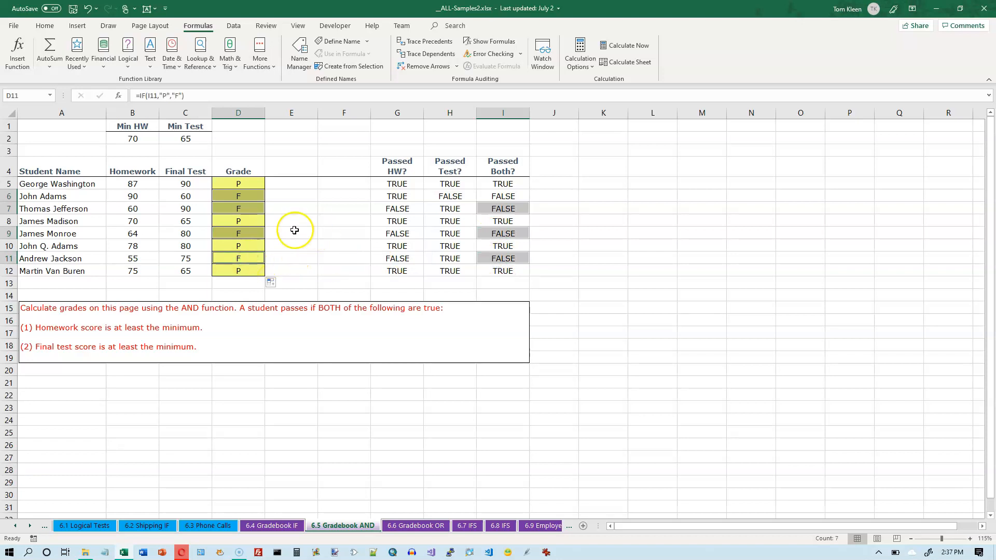
Review the first student's grade formula in D5 and the helper formulas behind it in G5, H5 and I5
{"action": "left_click", "coordinate": [238, 185]}
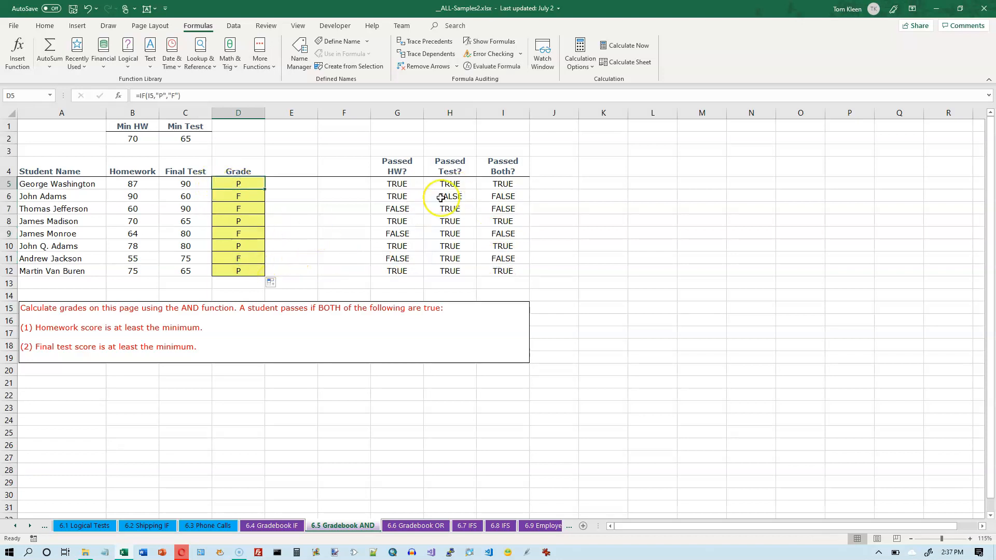
{"action": "left_click", "coordinate": [397, 183]}
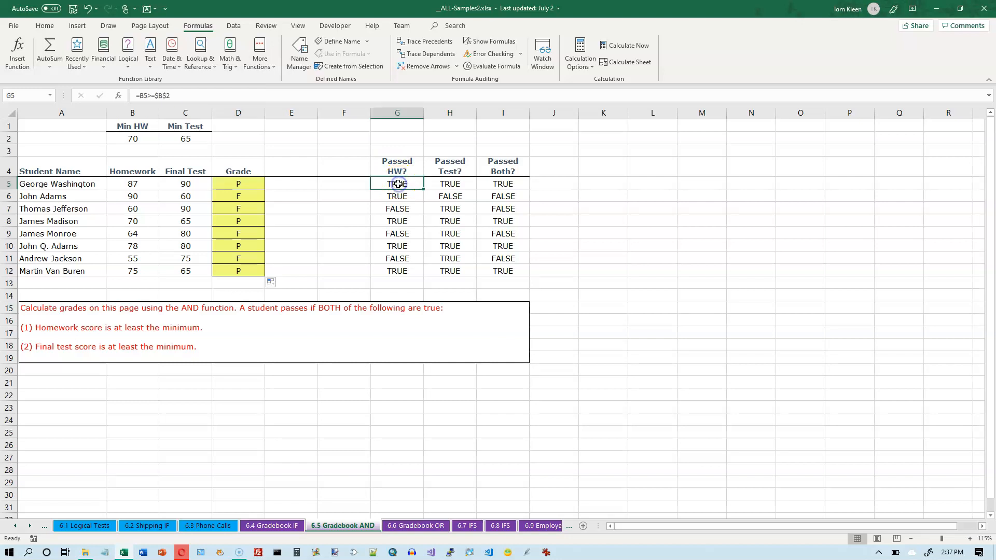
{"action": "left_click", "coordinate": [450, 184]}
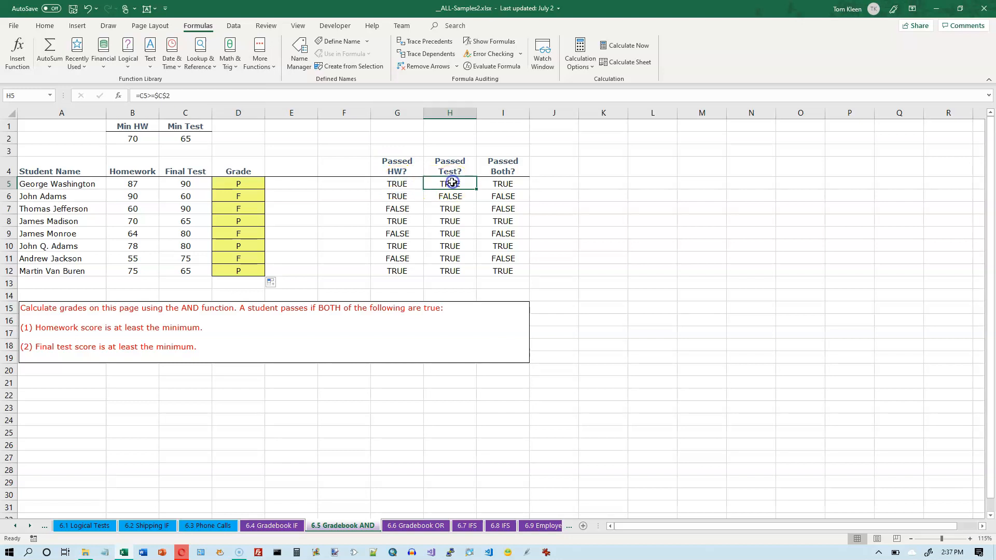
{"action": "left_click", "coordinate": [505, 184]}
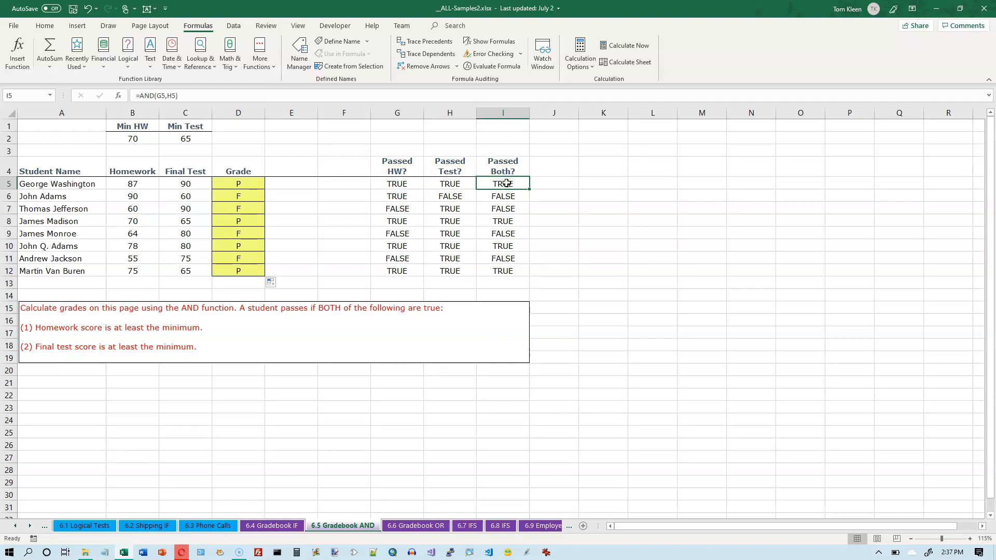
{"action": "left_click", "coordinate": [244, 183]}
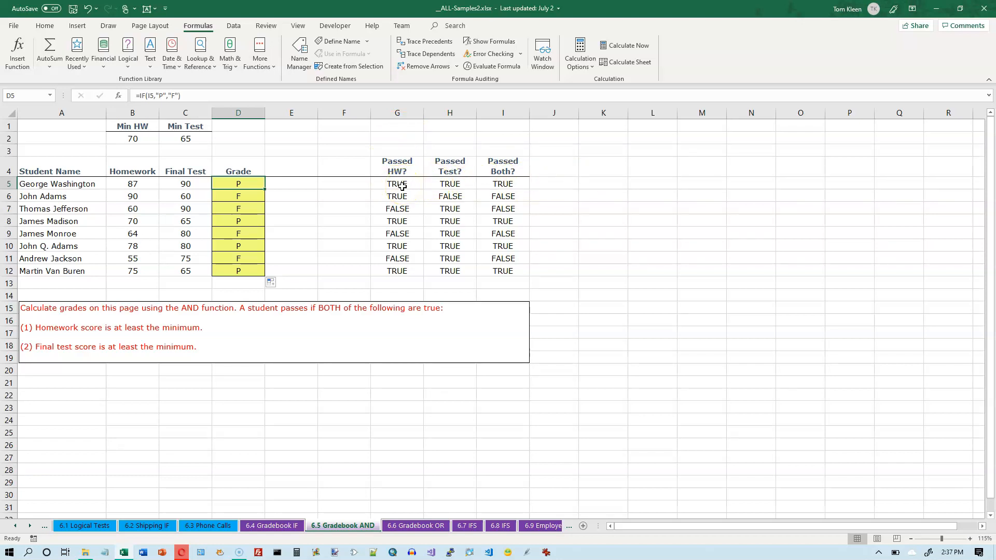
Hide the helper columns G through I
{"action": "left_click", "coordinate": [397, 114]}
{"action": "left_click_drag", "start_coordinate": [396, 114], "coordinate": [495, 110]}
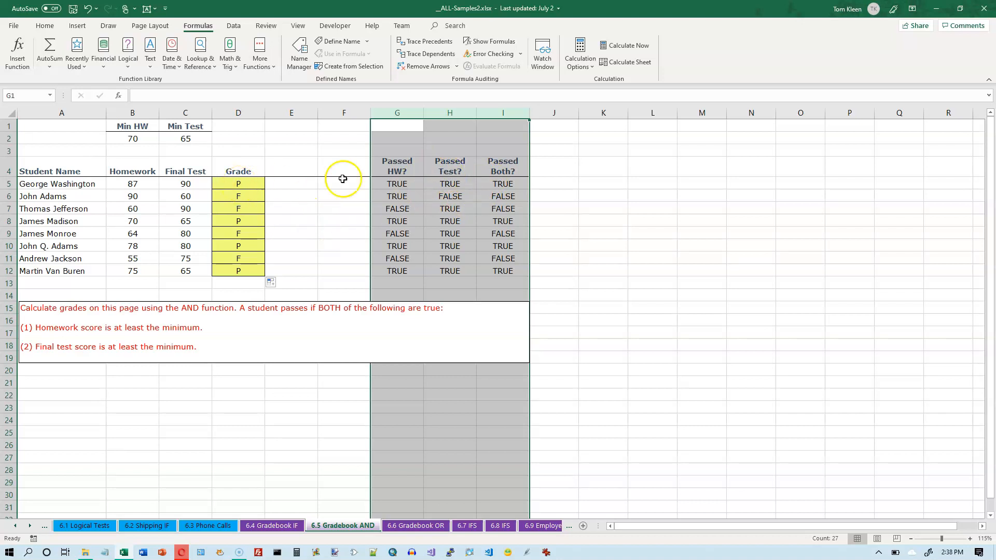
{"action": "right_click", "coordinate": [438, 114]}
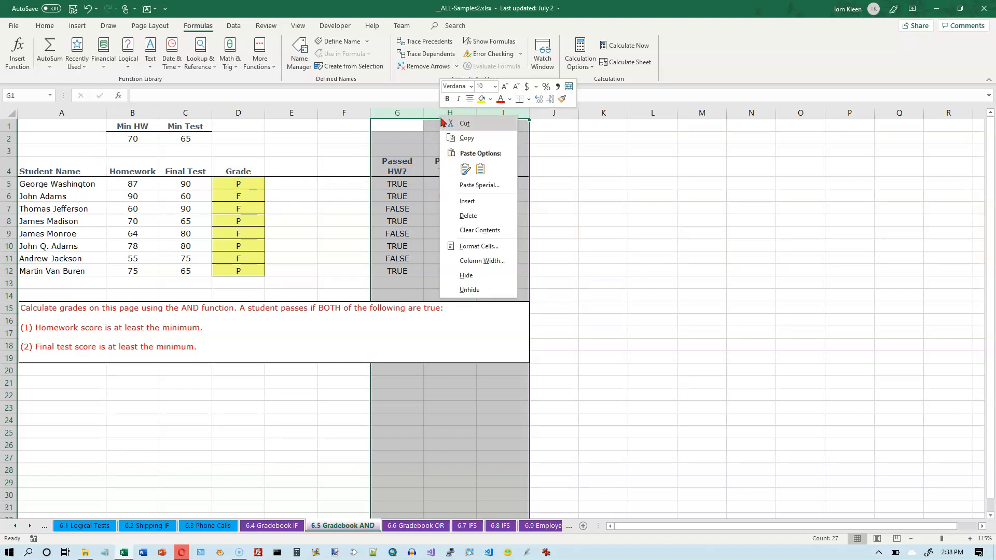
{"action": "left_click", "coordinate": [478, 274]}
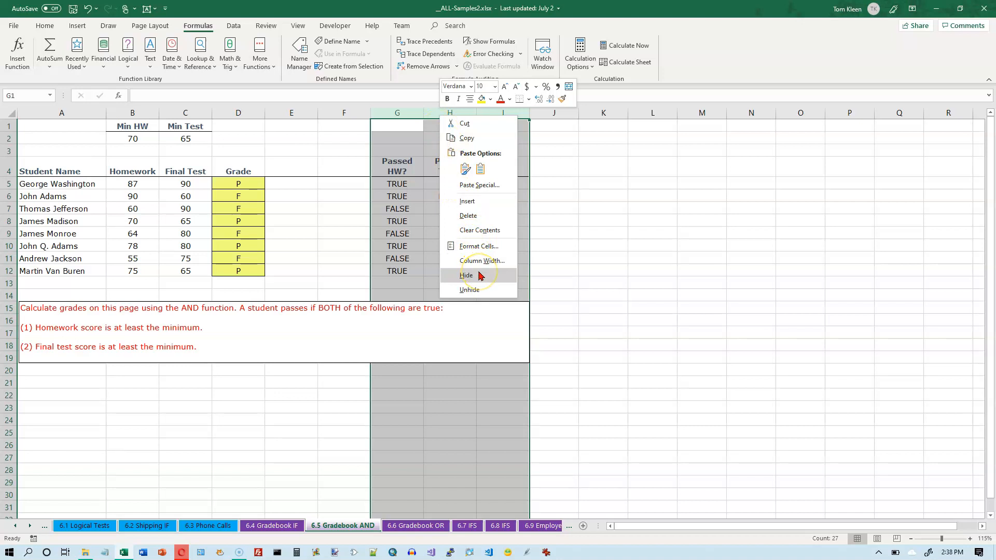
{"action": "left_click", "coordinate": [478, 275]}
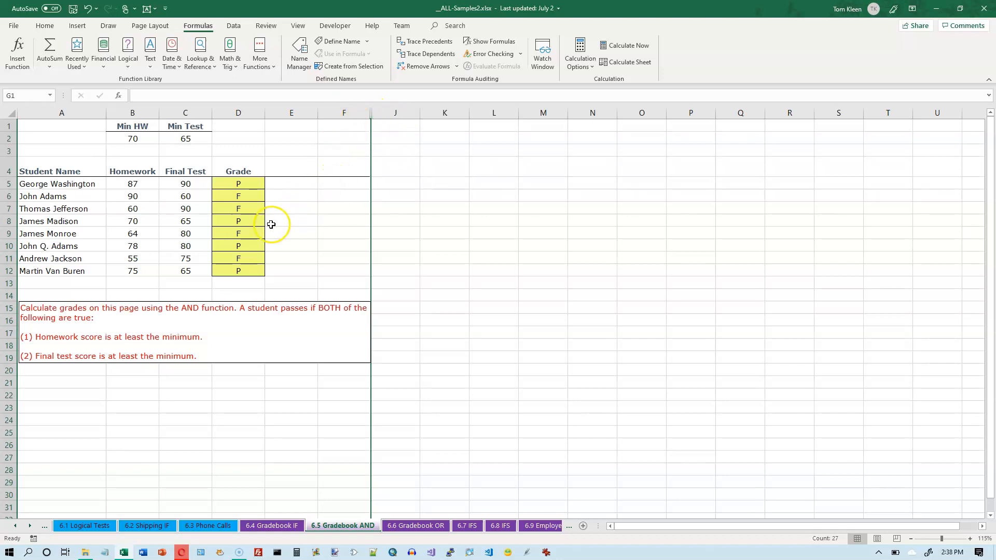
Open the grade formula in D5 for editing and erase it completely
{"action": "left_click", "coordinate": [243, 126]}
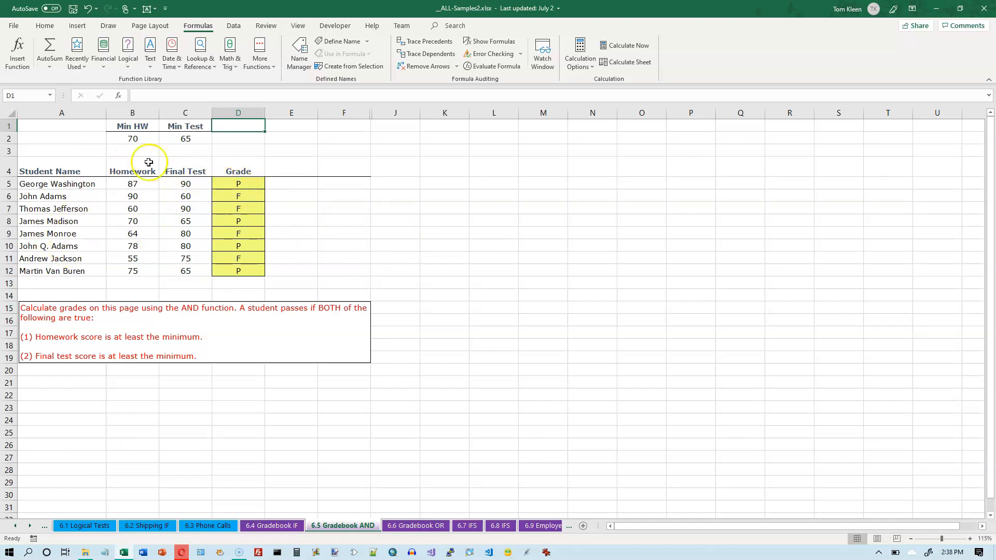
{"action": "left_click", "coordinate": [242, 184]}
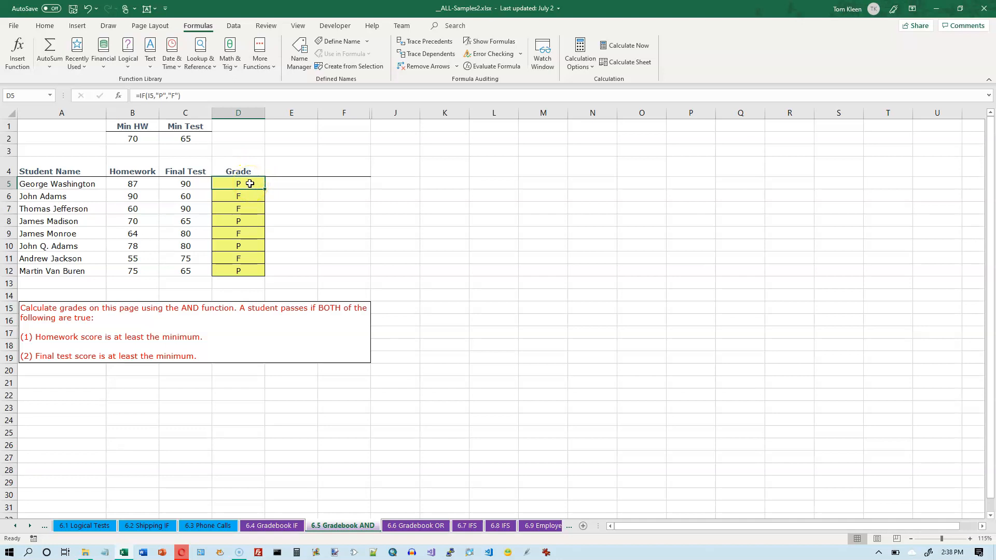
{"action": "double_click", "coordinate": [250, 183]}
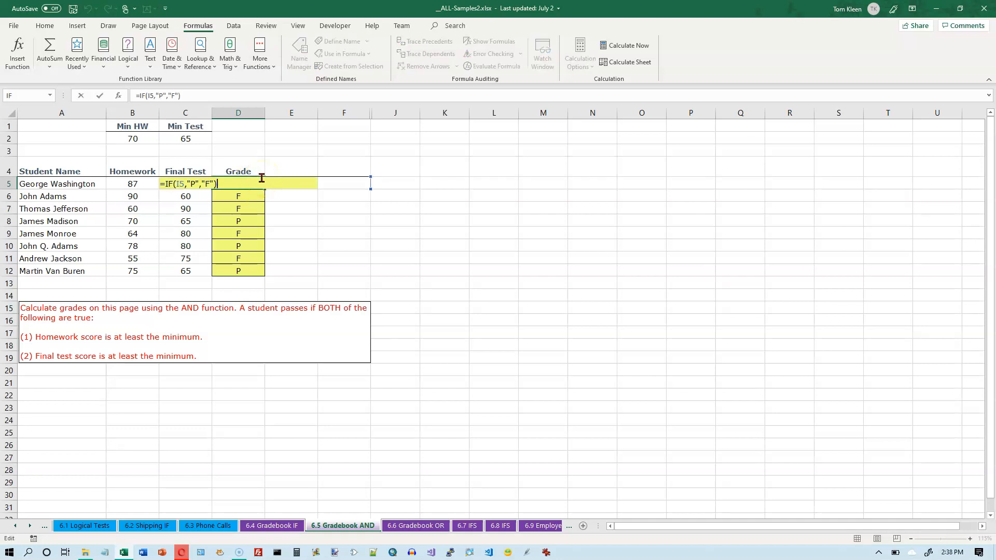
{"action": "key", "text": "BackSpace"}
{"action": "key", "text": "BackSpace"}
{"action": "key", "text": "BackSpace"}
{"action": "key", "text": "BackSpace"}
{"action": "key", "text": "BackSpace"}
{"action": "key", "text": "BackSpace"}
{"action": "key", "text": "BackSpace"}
{"action": "key", "text": "BackSpace"}
{"action": "key", "text": "BackSpace"}
{"action": "key", "text": "BackSpace"}
{"action": "key", "text": "BackSpace"}
{"action": "key", "text": "BackSpace"}
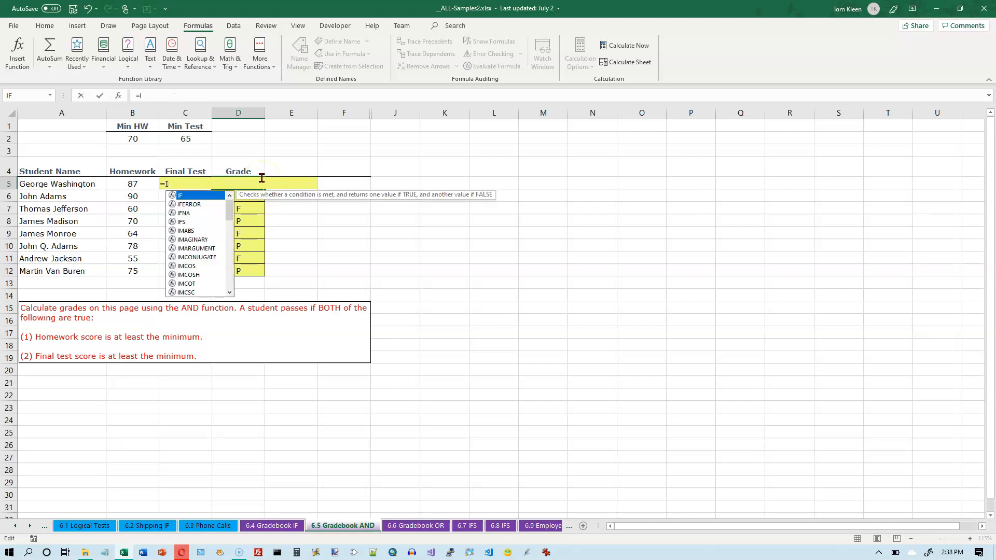
{"action": "key", "text": "Escape"}
{"action": "key", "text": "BackSpace"}
{"action": "key", "text": "BackSpace"}
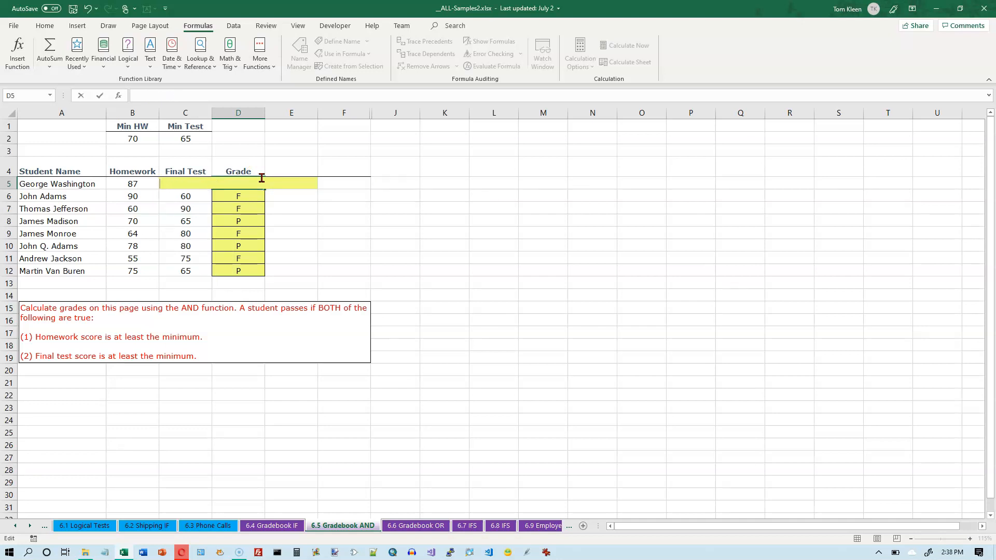
Start a nested formula in D5 with the homework condition as AND's first argument: =if(and(b5>=$b$2
{"action": "type", "text": "=if("}
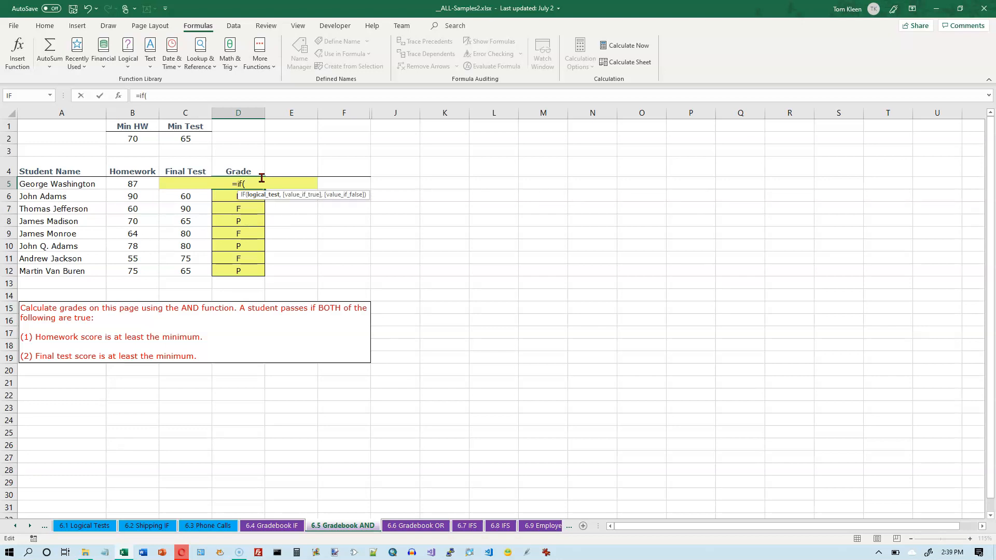
{"action": "type", "text": "and"}
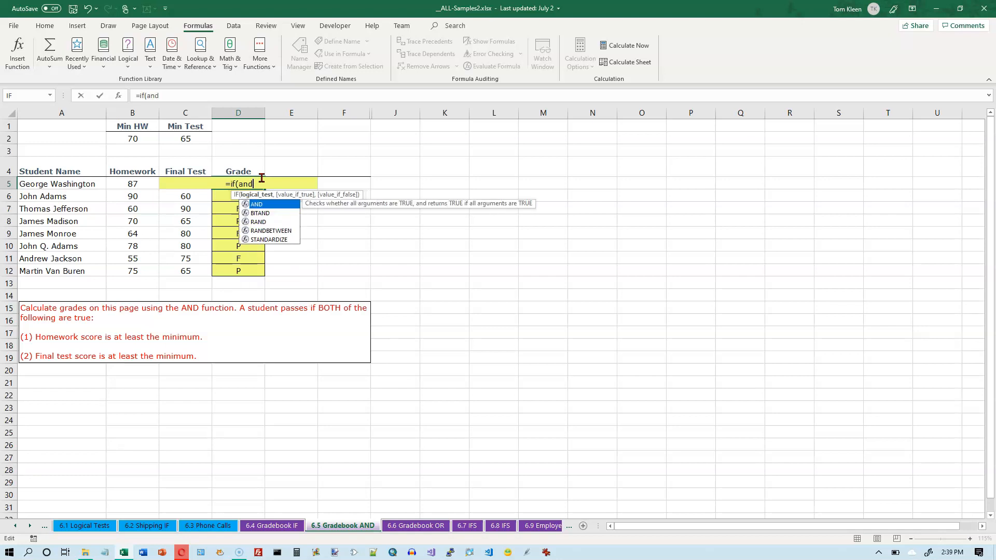
{"action": "type", "text": "("}
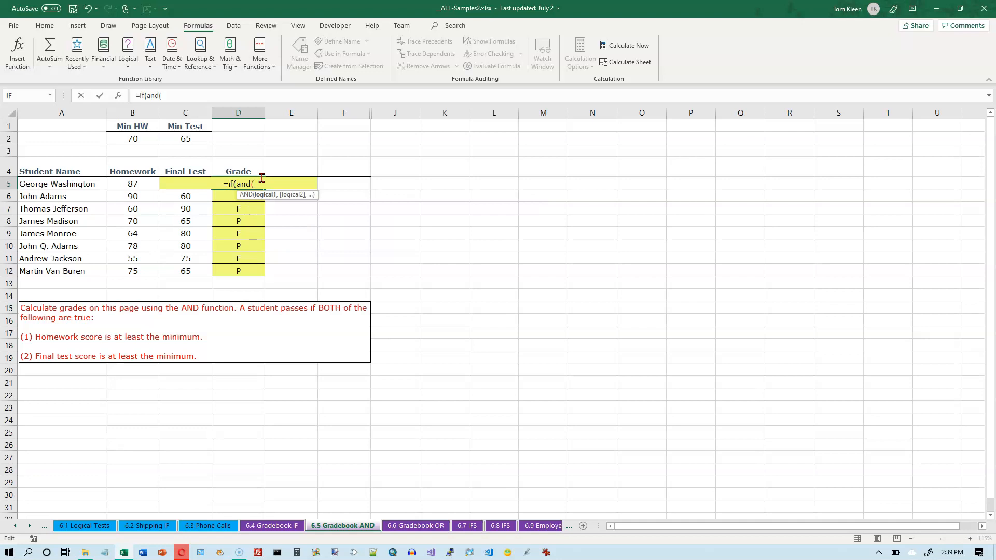
{"action": "type", "text": "b"}
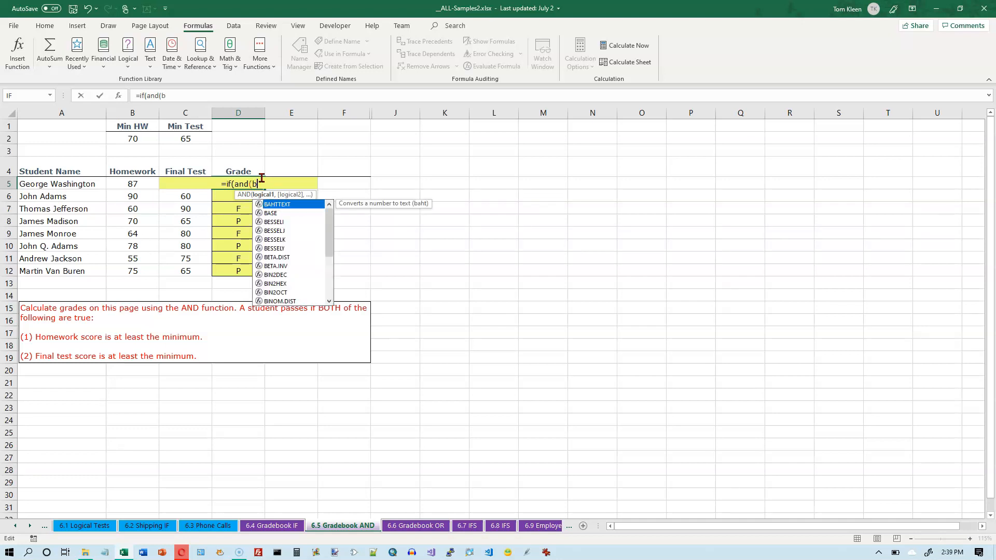
{"action": "type", "text": "5>="}
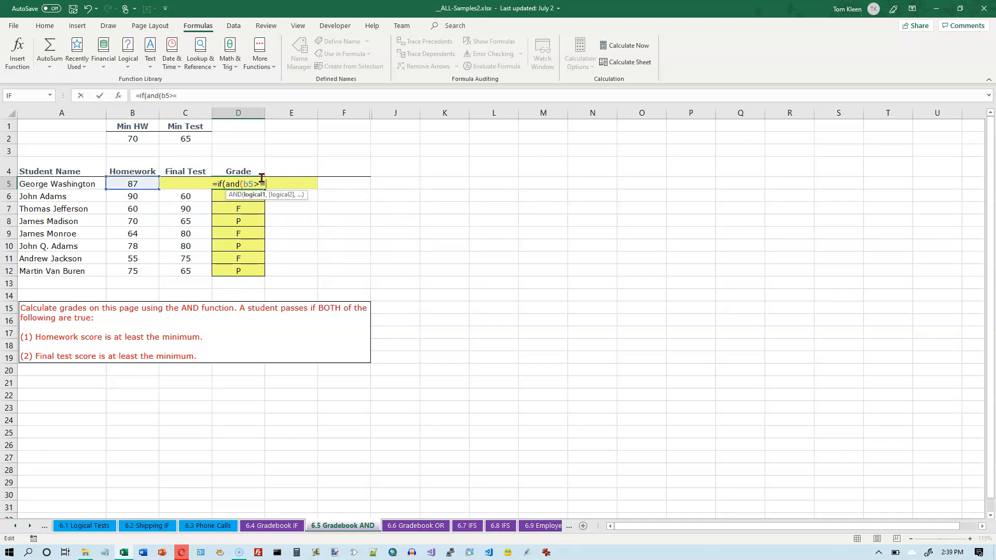
{"action": "type", "text": "$b$2"}
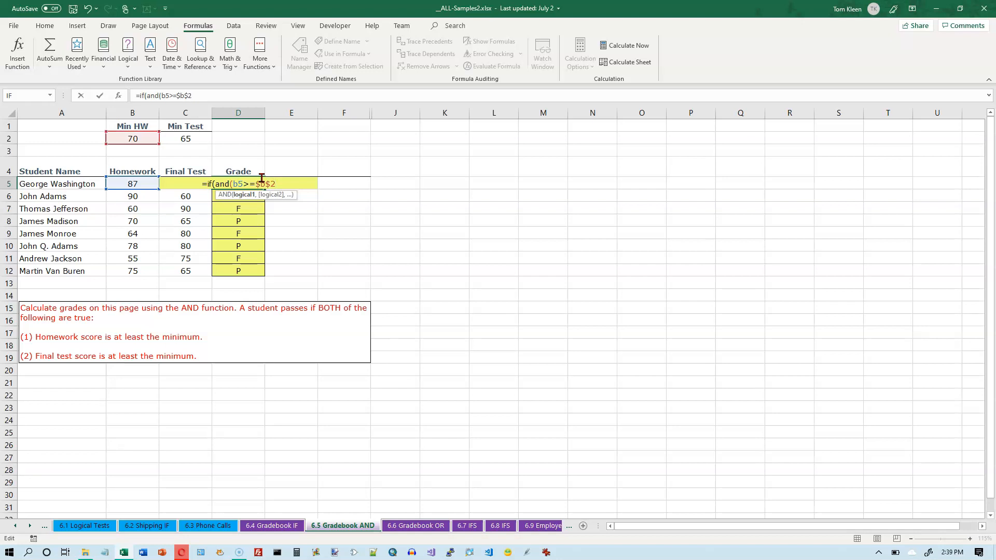
Add the final test condition c5>=$c$2 as AND's second argument in the D5 formula and close the AND function
{"action": "type", "text": ","}
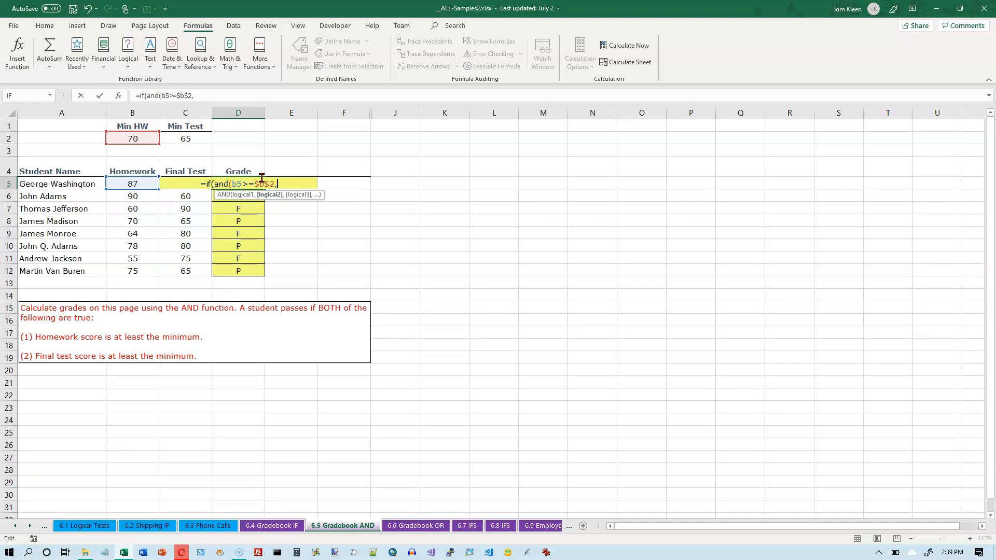
{"action": "type", "text": "c5>=$c$2"}
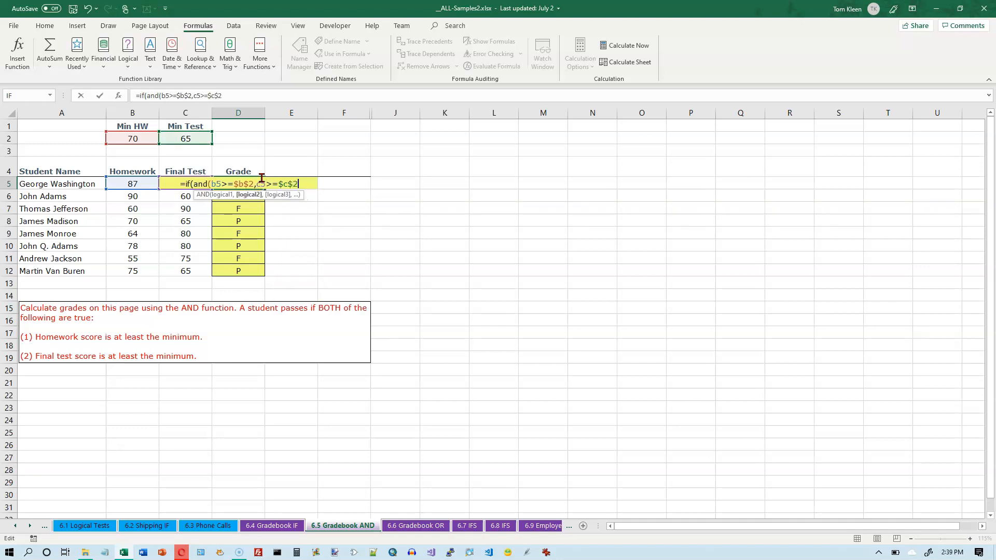
{"action": "type", "text": ")"}
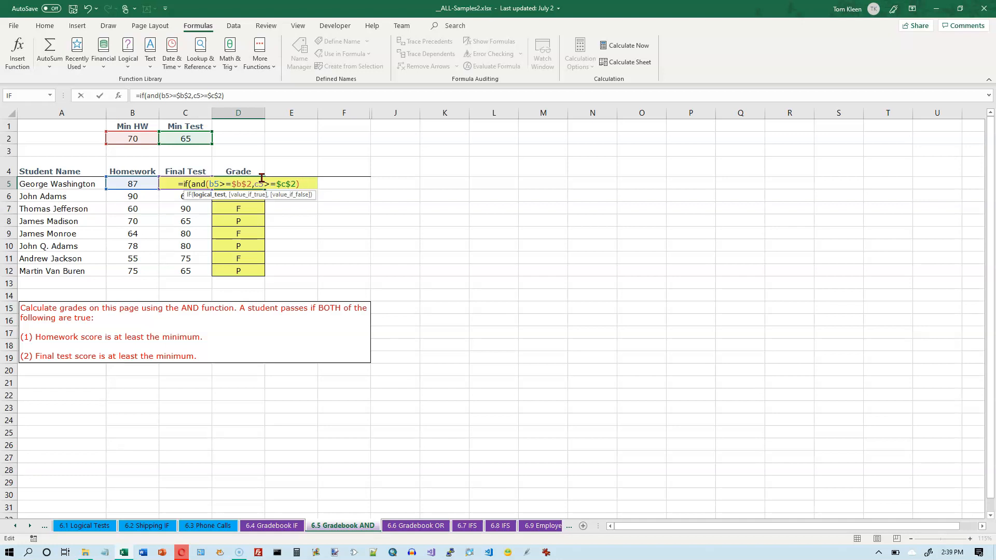
Complete the IF formula in D5 with "P" as the true result and "F" as the false result, and enter it
{"action": "type", "text": ","}
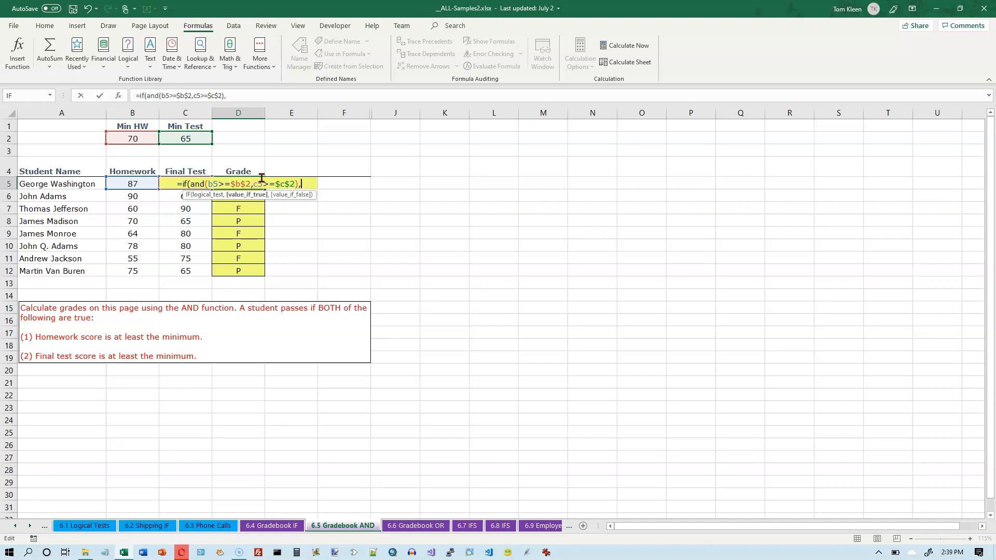
{"action": "type", "text": "\""}
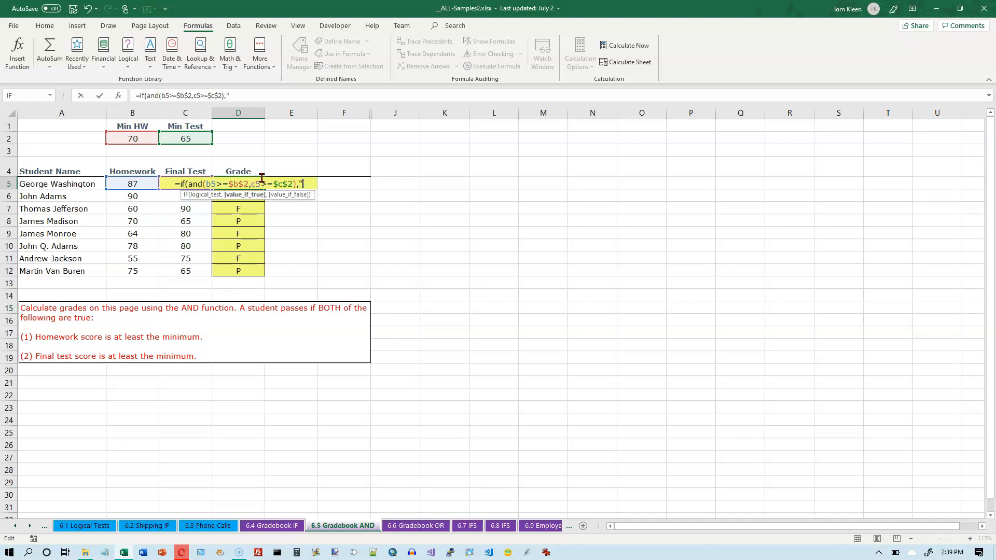
{"action": "type", "text": "P\","}
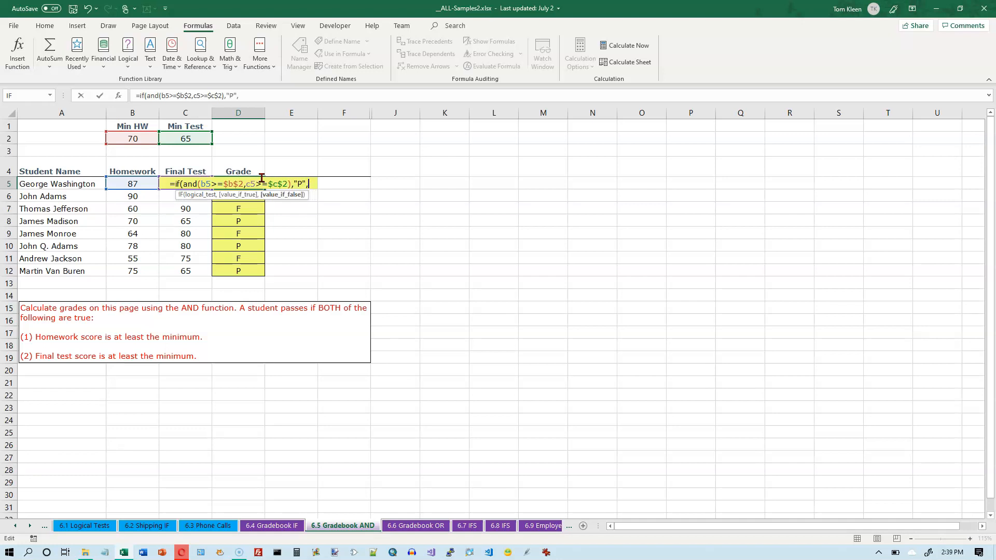
{"action": "type", "text": "\""}
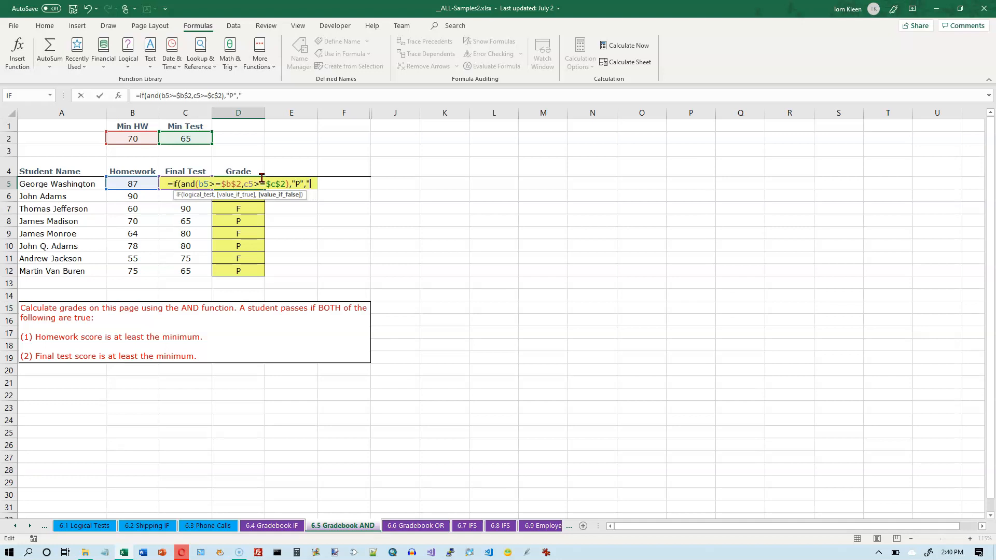
{"action": "type", "text": "F\""}
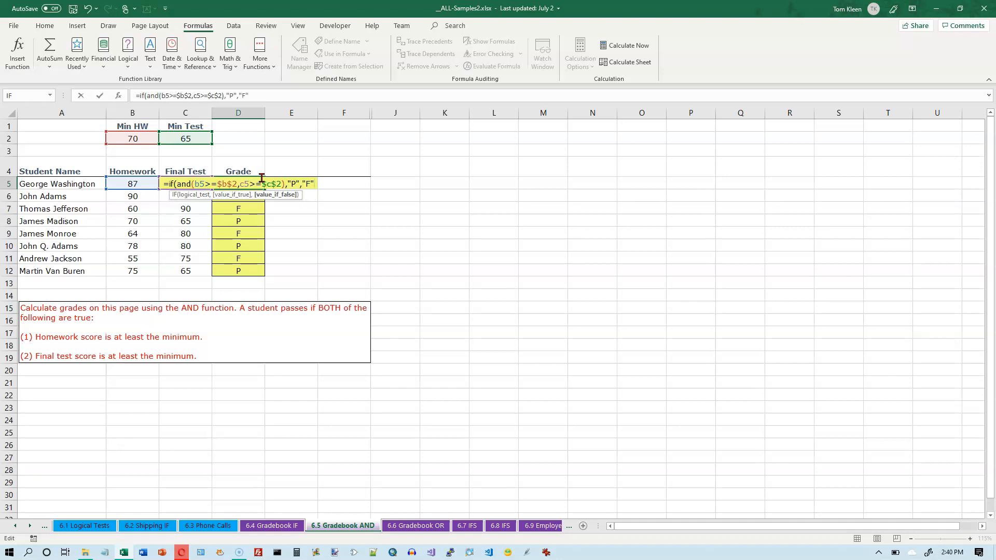
{"action": "type", "text": ")"}
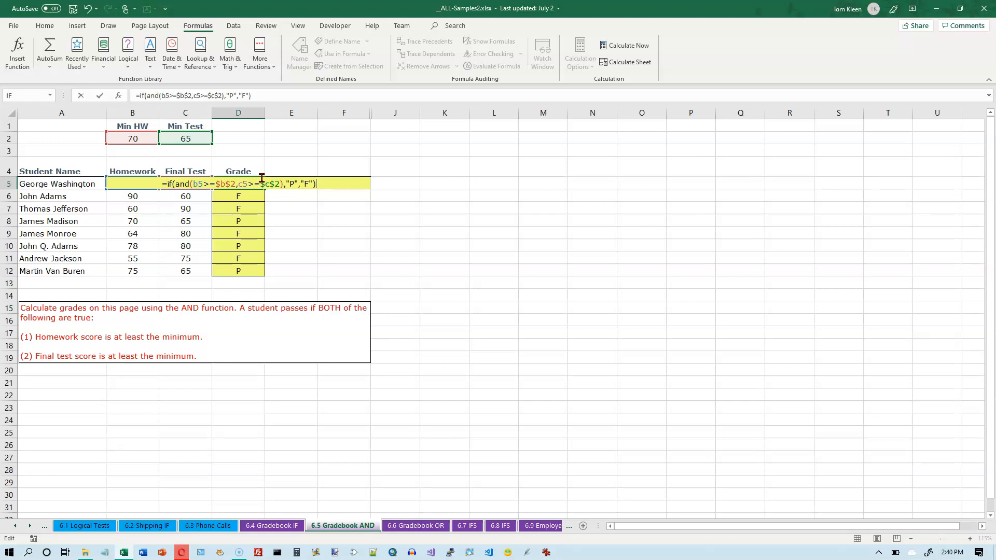
{"action": "key", "text": "Return"}
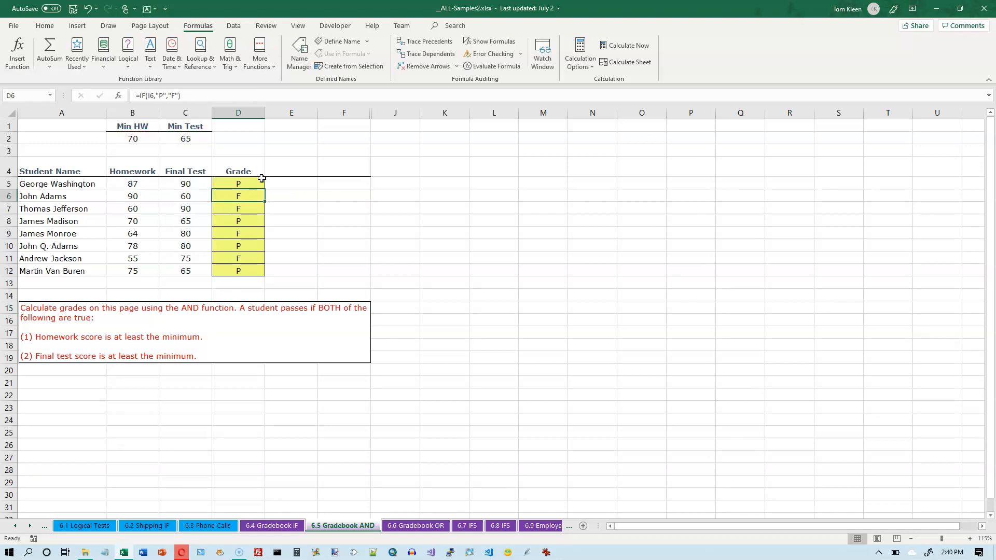
Fill the nested IF and AND formula from D5 down the Grade column through D12
{"action": "left_click", "coordinate": [260, 184]}
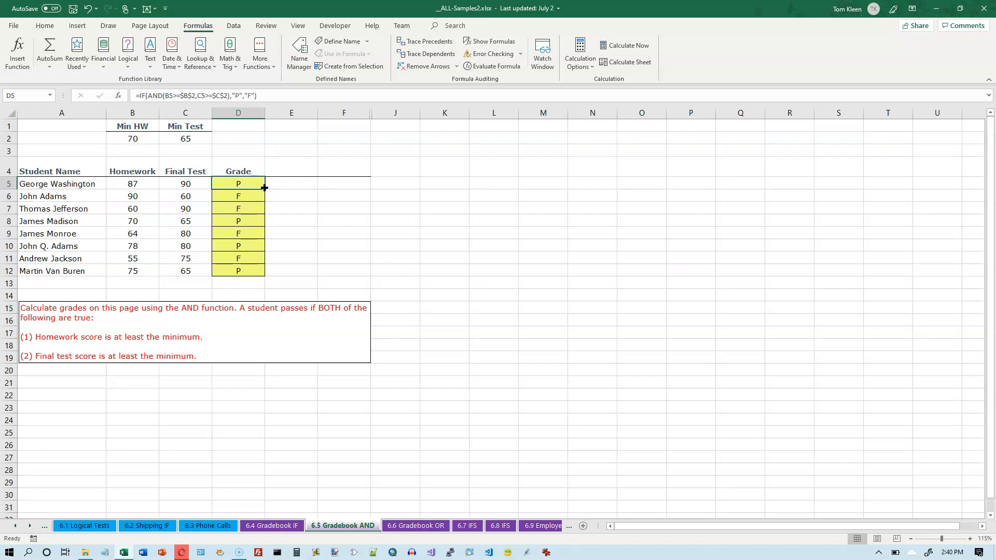
{"action": "double_click", "coordinate": [265, 188]}
{"action": "left_click", "coordinate": [249, 183]}
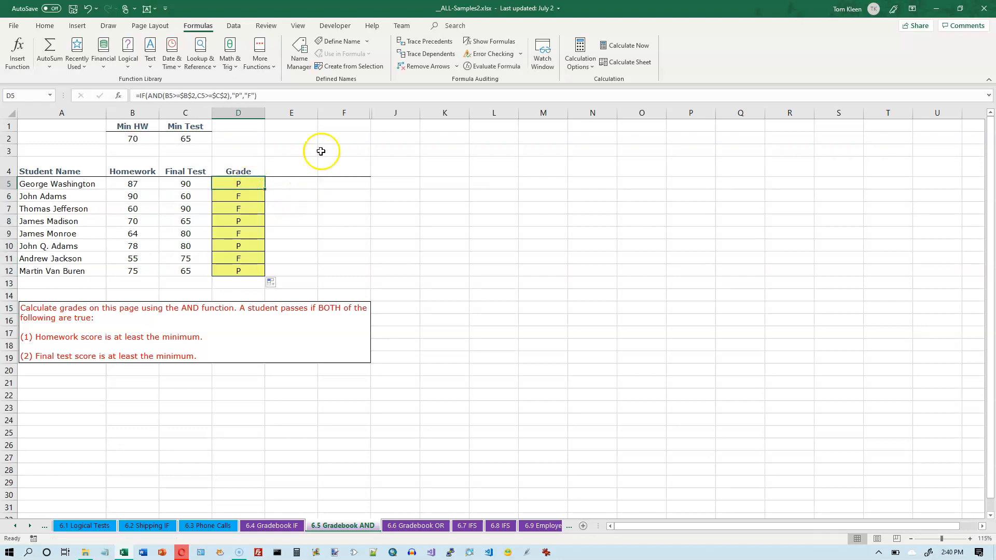
Unhide the helper columns G through I and clear all their contents
{"action": "left_click_drag", "start_coordinate": [344, 112], "coordinate": [383, 114]}
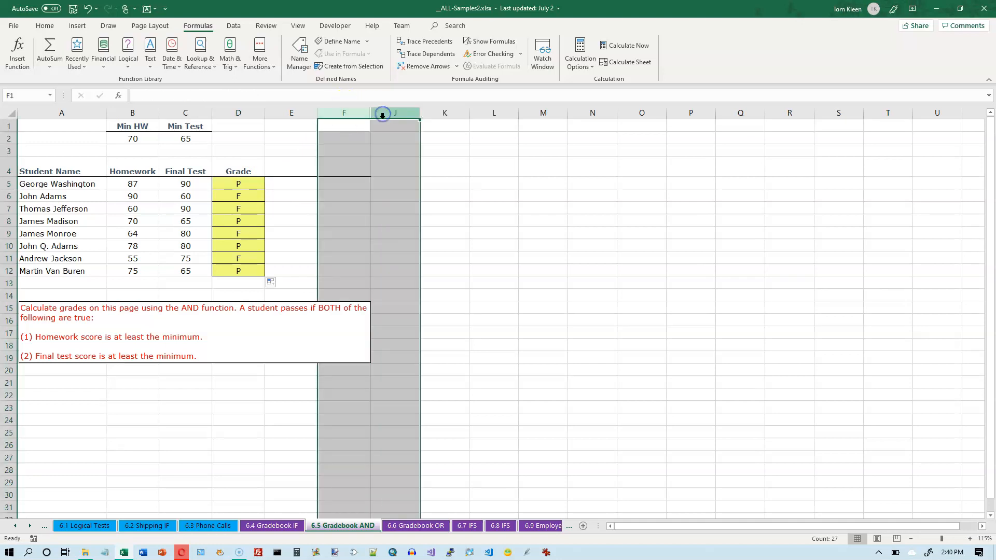
{"action": "right_click", "coordinate": [383, 118]}
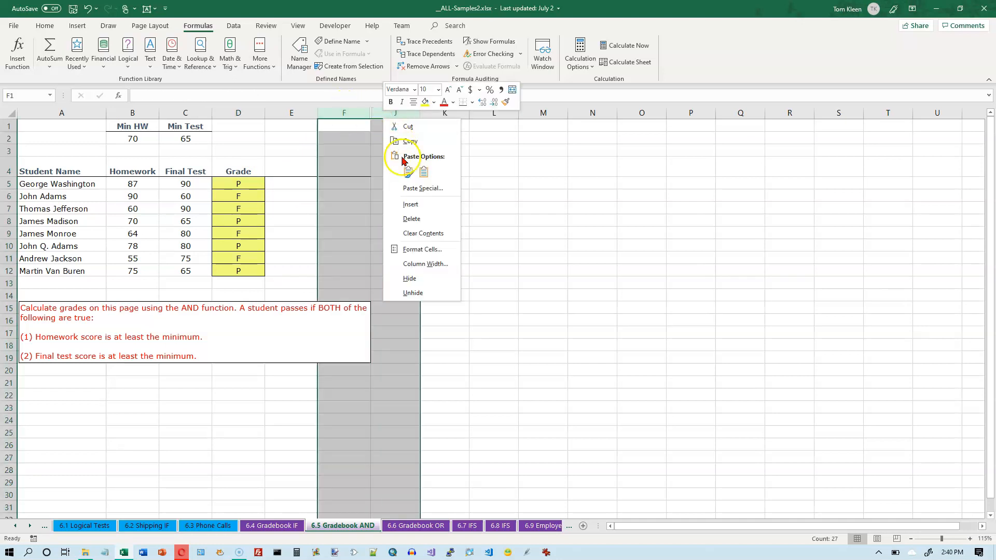
{"action": "left_click", "coordinate": [416, 293]}
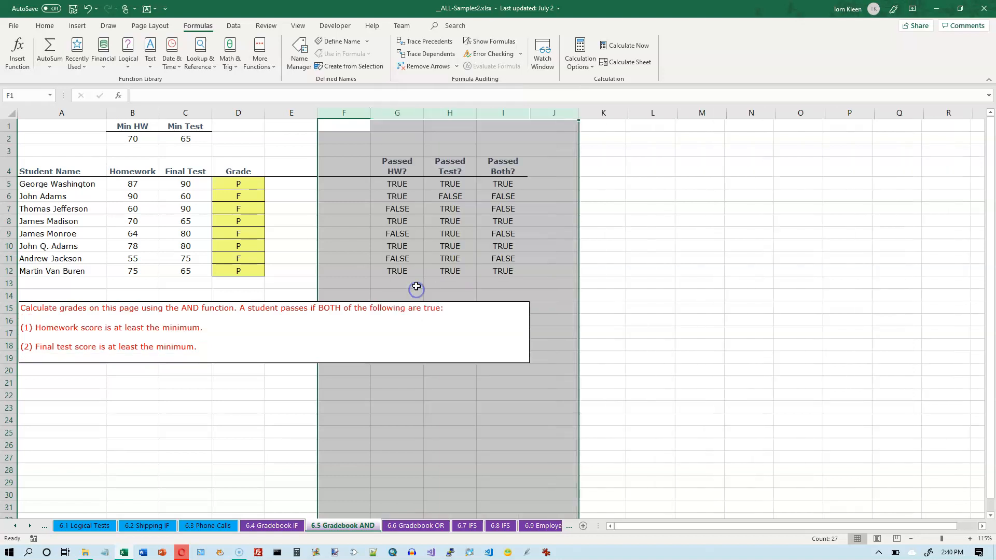
{"action": "left_click_drag", "start_coordinate": [402, 110], "coordinate": [498, 110]}
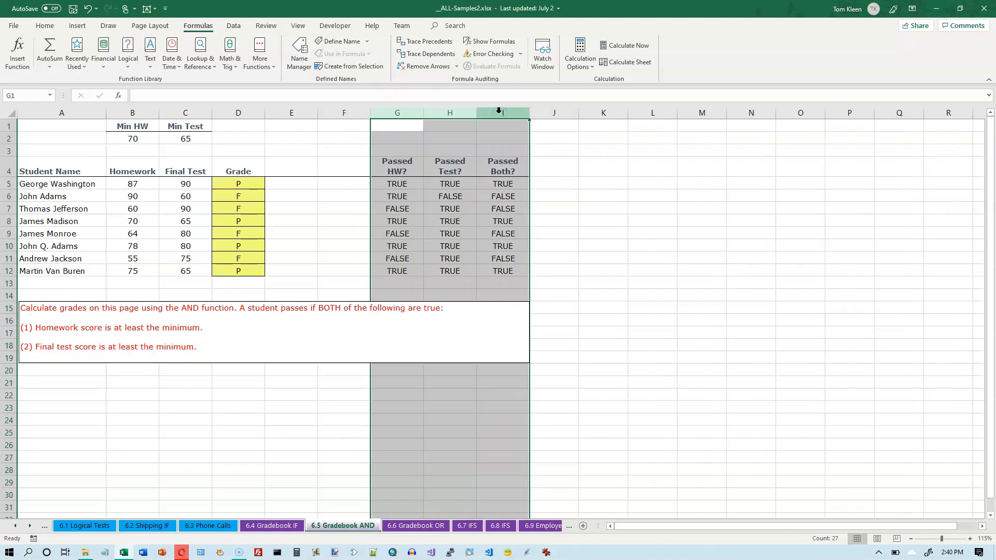
{"action": "key", "text": "Delete"}
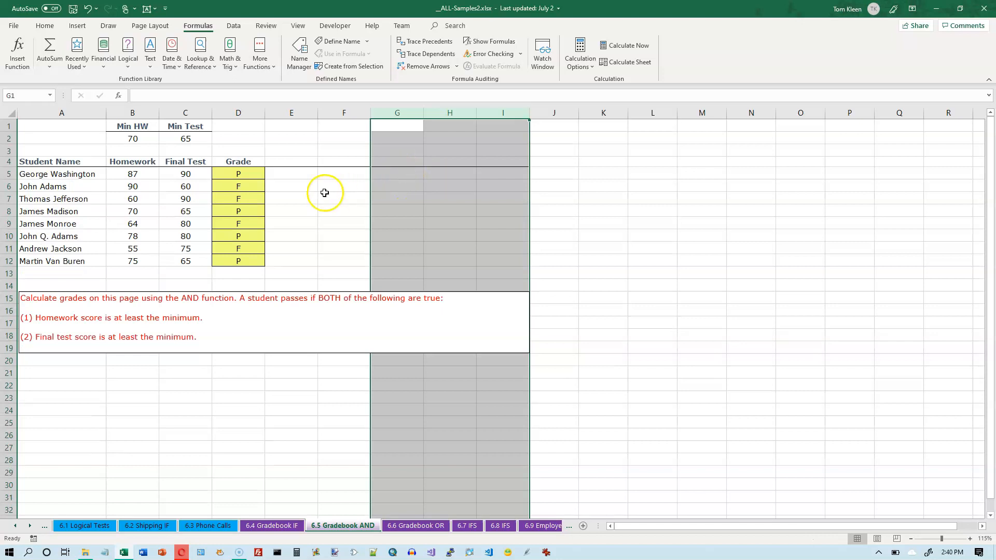
Review the nested grade formula in D5 and check the former helper cells G5 and H5
{"action": "left_click", "coordinate": [242, 173]}
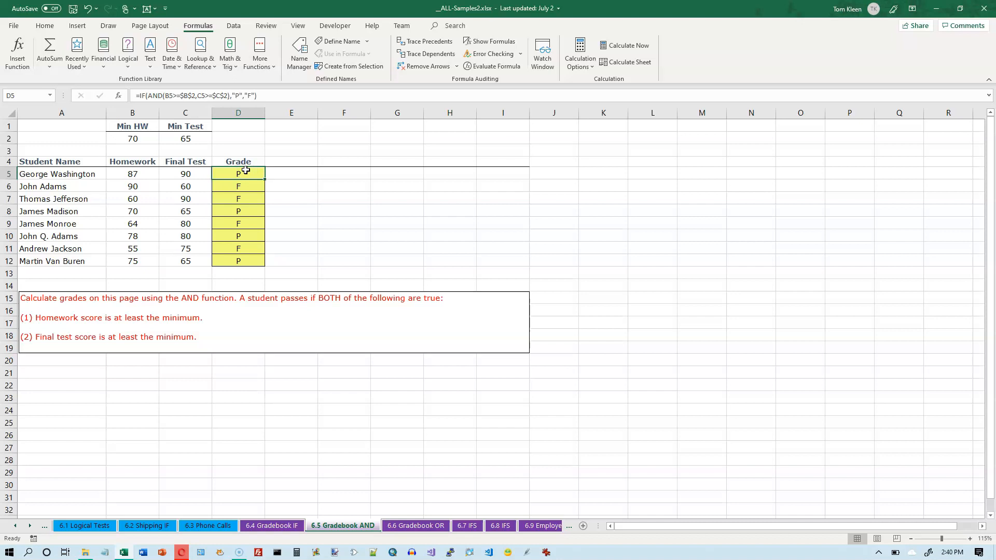
{"action": "left_click", "coordinate": [265, 97]}
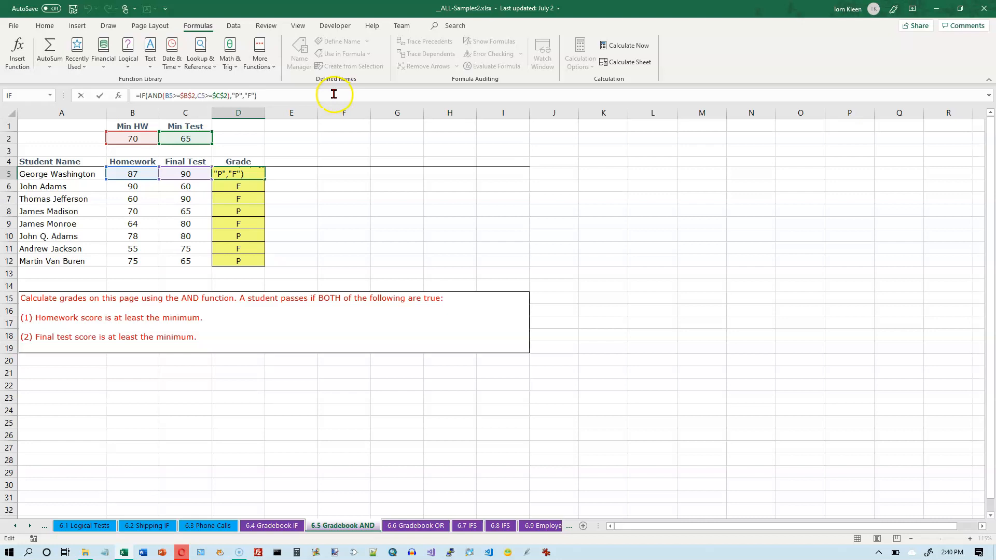
{"action": "key", "text": "ctrl+Return"}
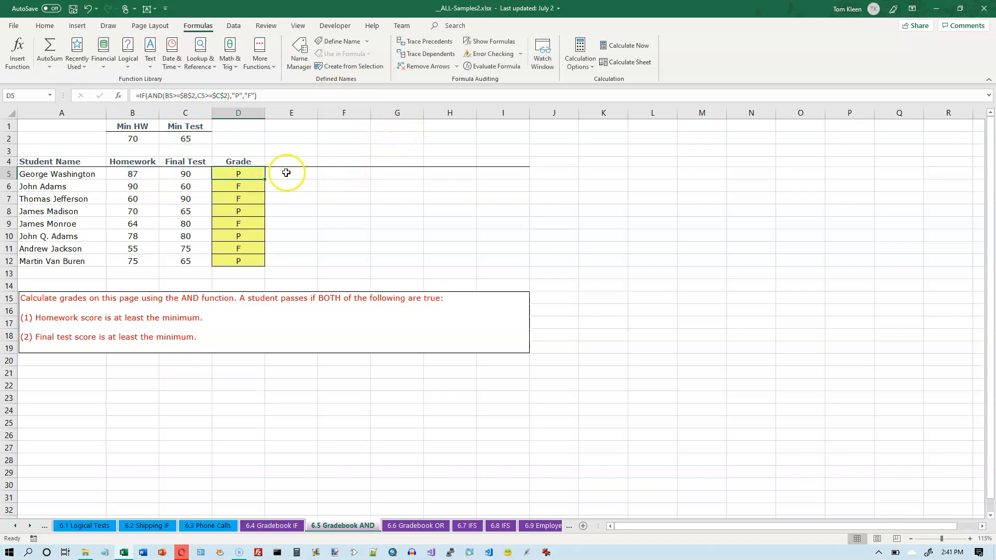
{"action": "left_click", "coordinate": [395, 172]}
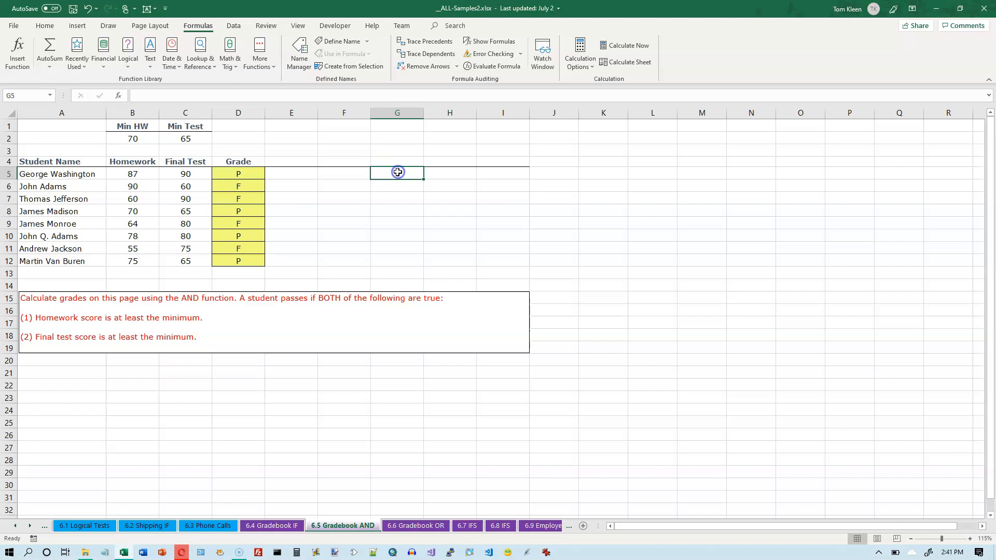
{"action": "left_click", "coordinate": [457, 172]}
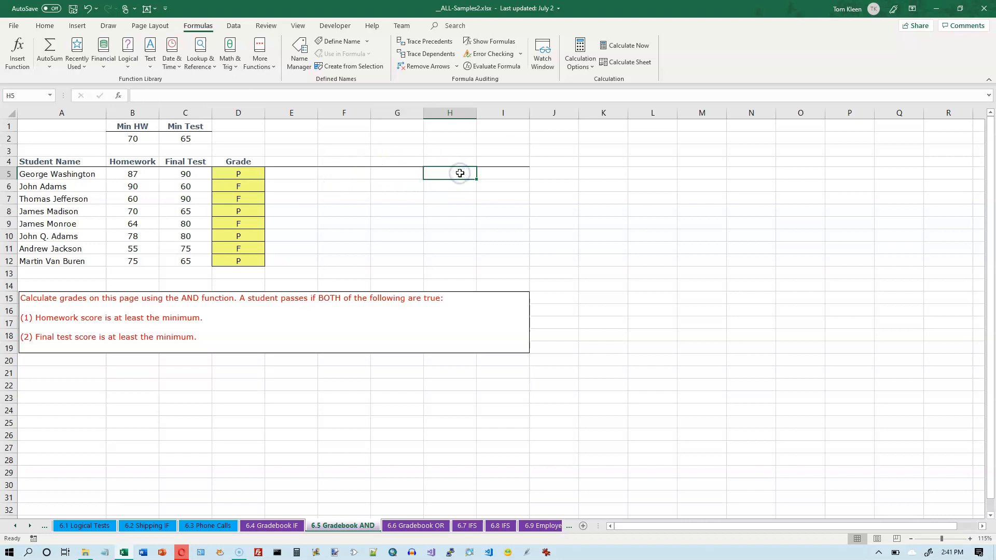